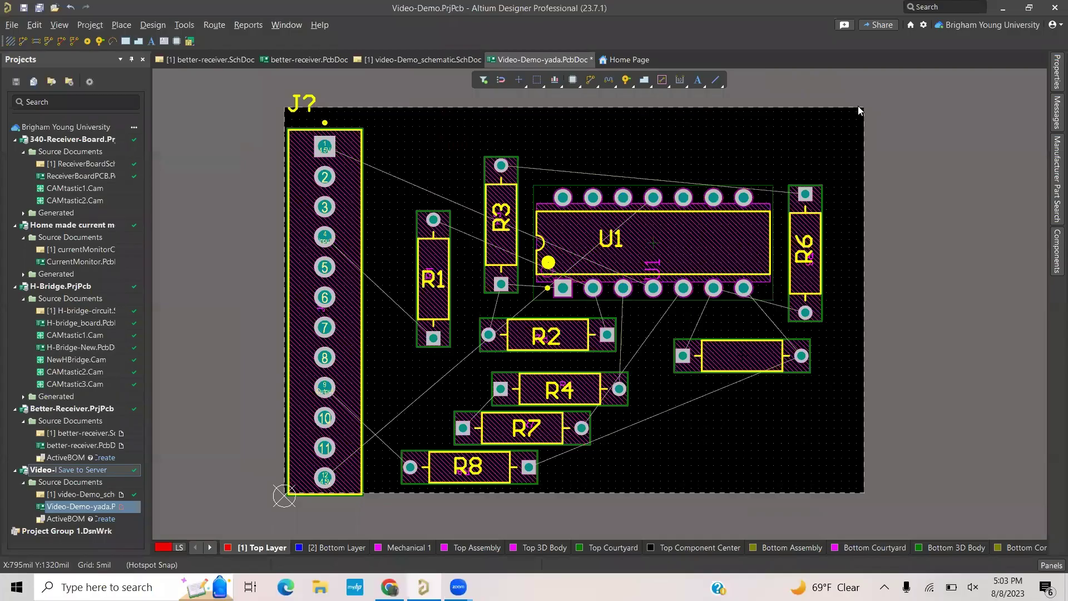
# Turn on the heads-up coordinate readout over the unrouted board with Shift+H
pyautogui.hotkey('shift', 'h')
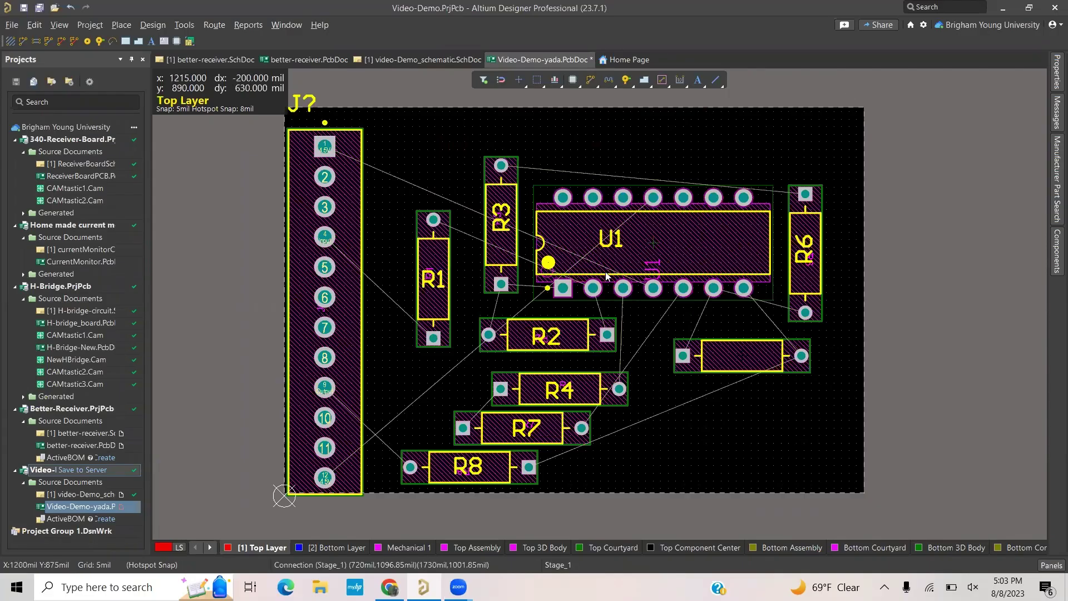
# On the ECE Shop website, navigate from the ELC Shop launchpad to the PCB Mill Request page
pyautogui.hotkey('alt', 'Tab')
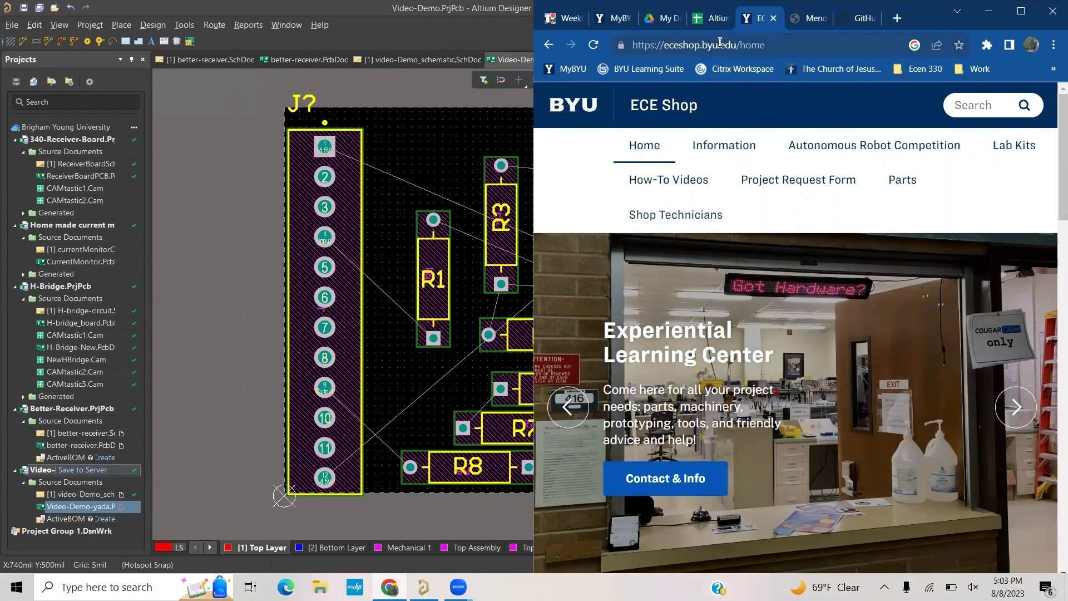
pyautogui.scroll(-5, 801, 222)
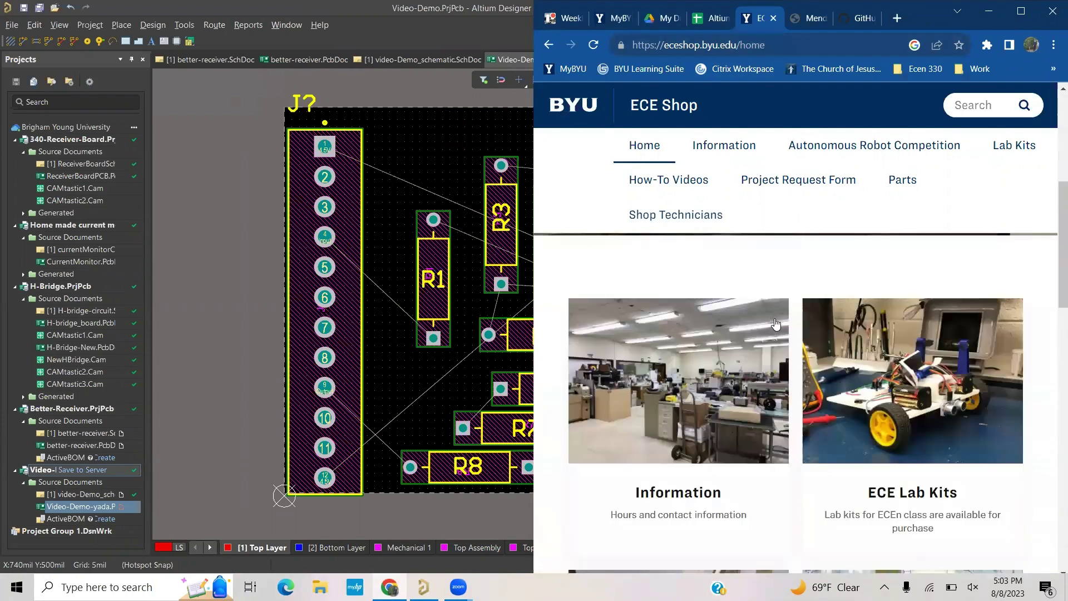
pyautogui.scroll(4, 808, 226)
pyautogui.scroll(1, 805, 220)
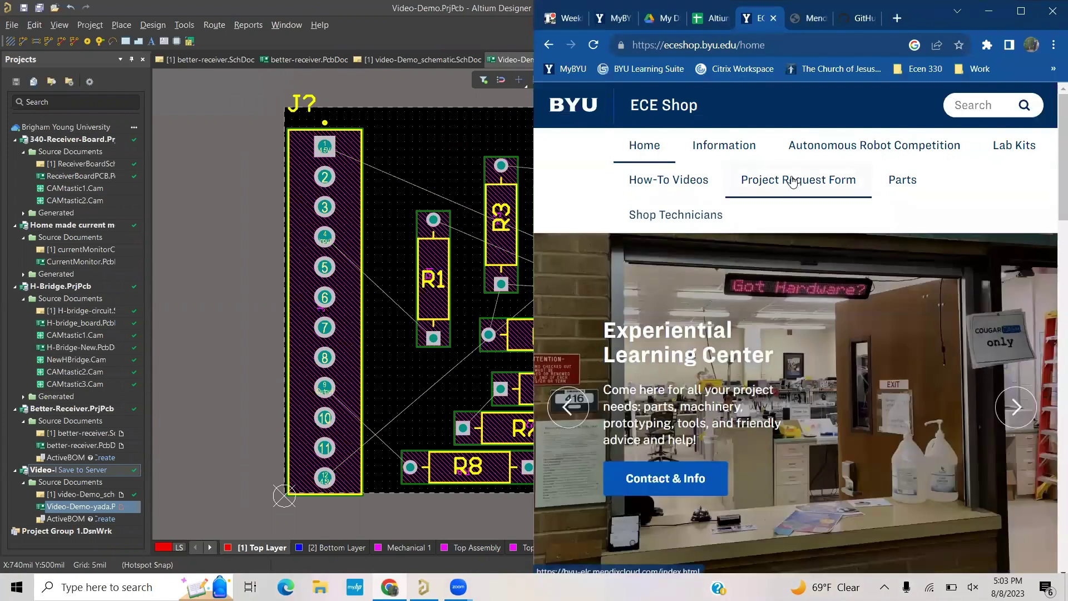
pyautogui.click(791, 178)
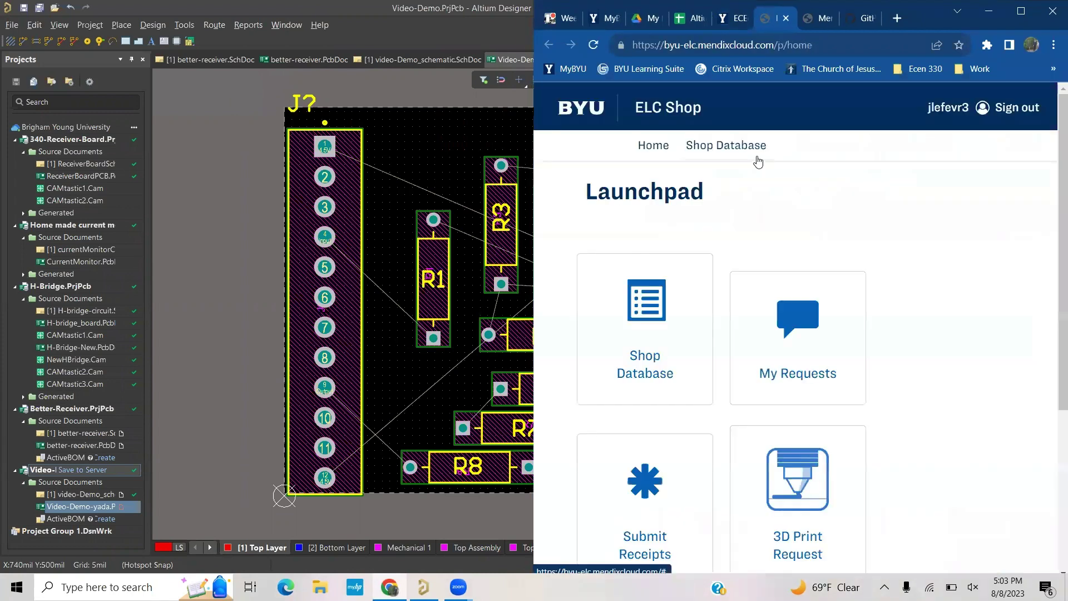
pyautogui.click(736, 18)
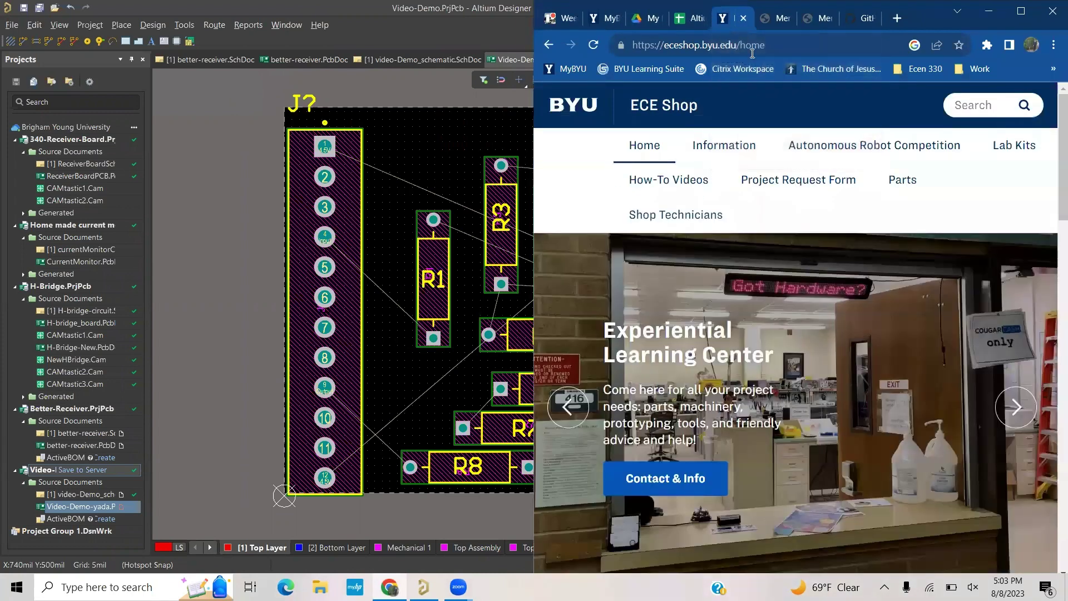
pyautogui.click(774, 21)
pyautogui.scroll(-5, 665, 355)
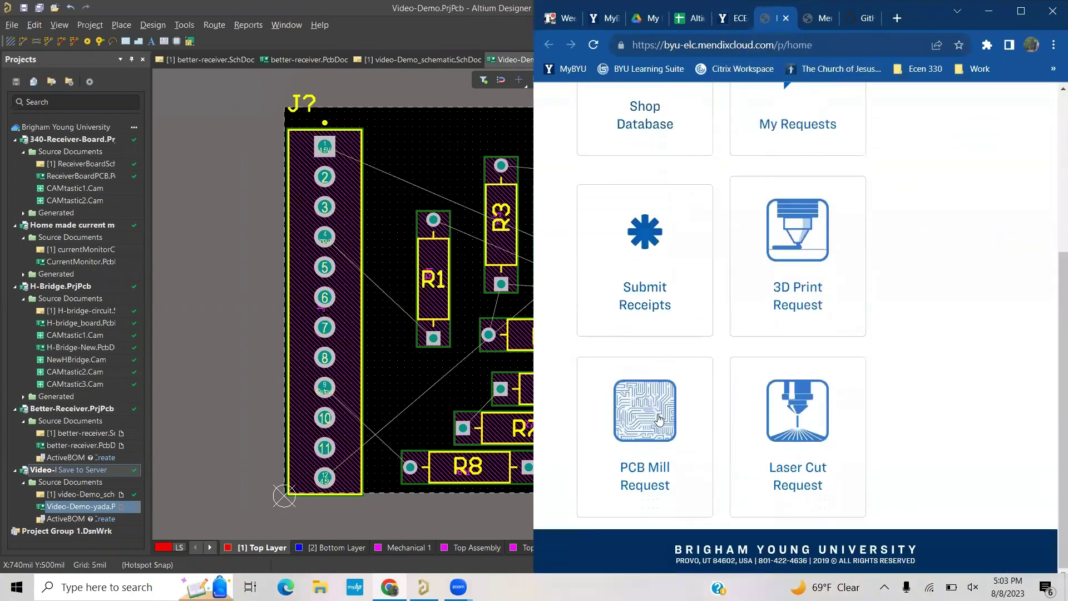
pyautogui.click(623, 433)
pyautogui.scroll(-18, 786, 236)
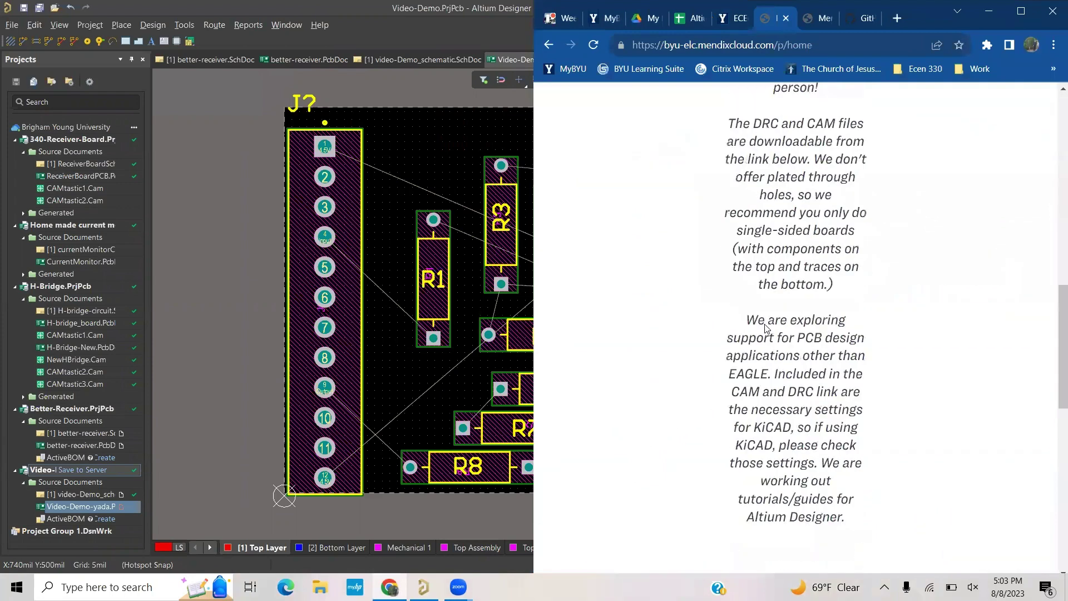
# Open the shop's CAM and DRC GitHub repository and browse to its Altium/Design Rules folder
pyautogui.click(827, 240)
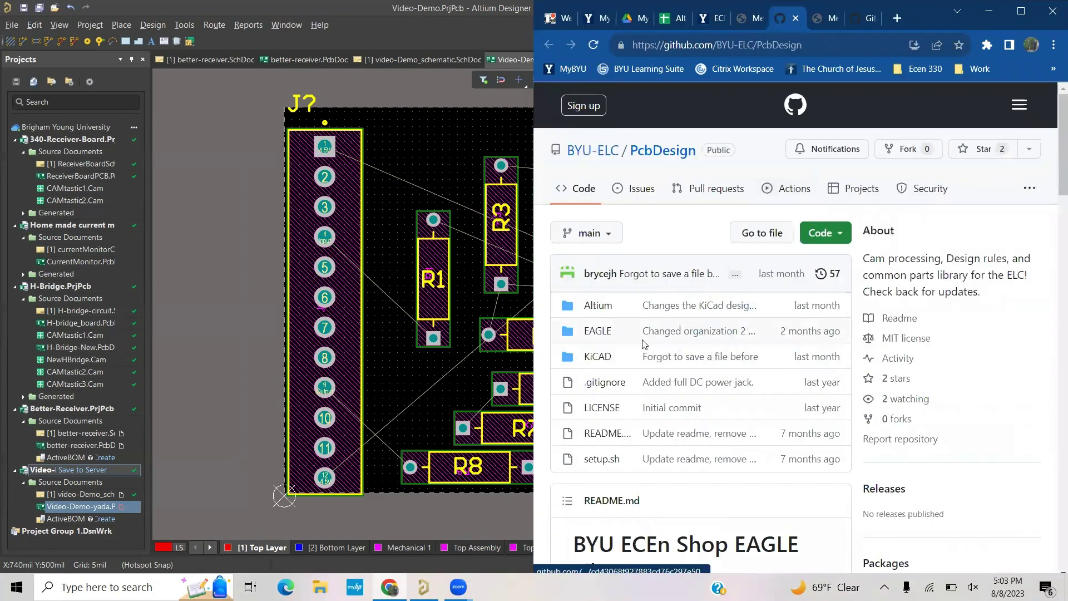
pyautogui.click(601, 307)
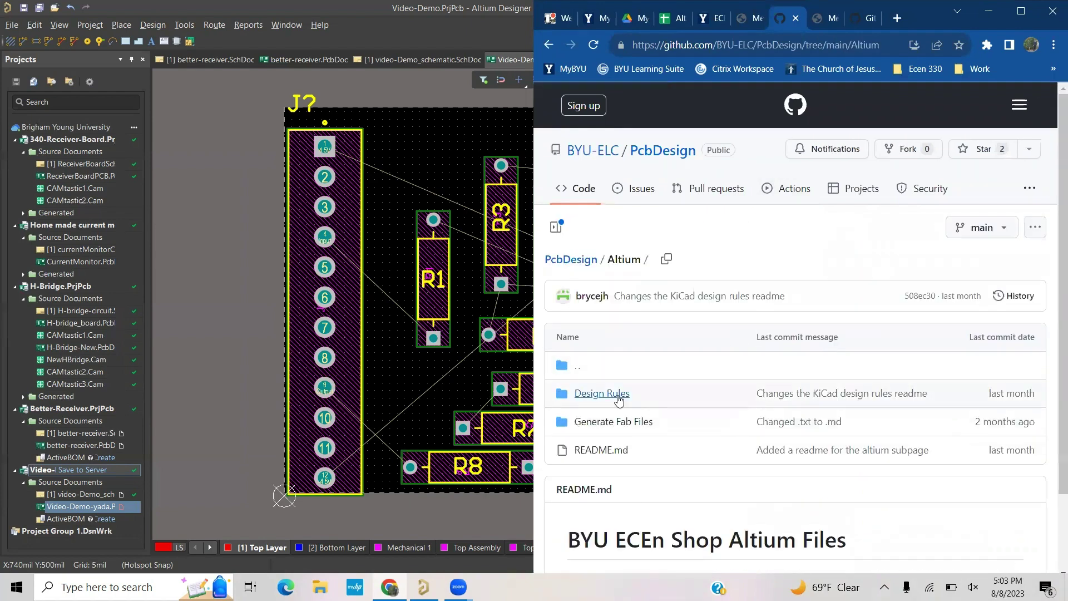
pyautogui.click(616, 396)
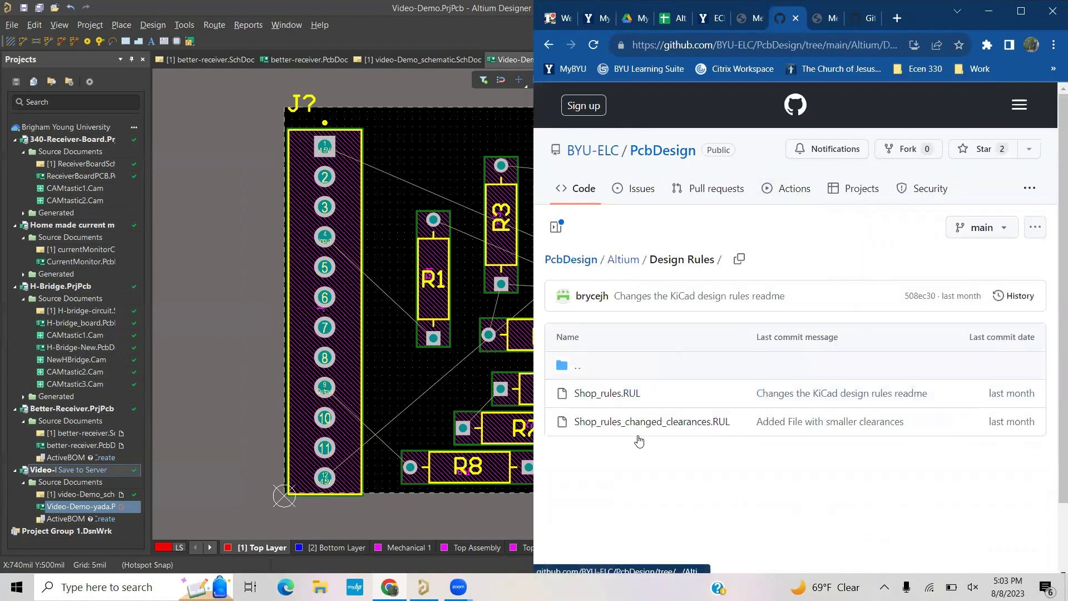
# Open the board's PCB Rules and Constraints Editor showing all design rules
pyautogui.click(387, 83)
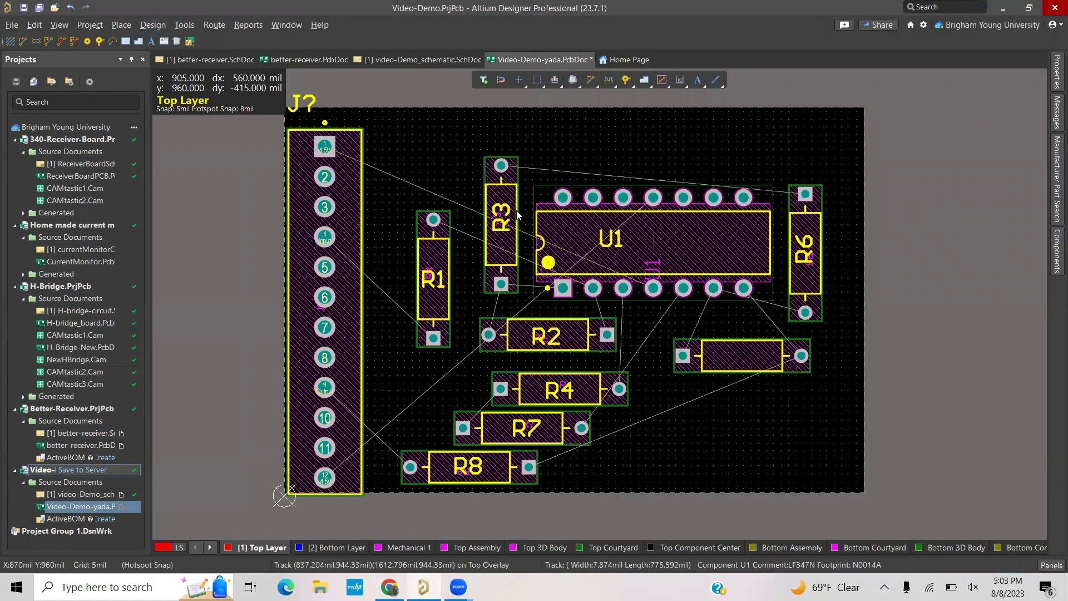
pyautogui.click(153, 28)
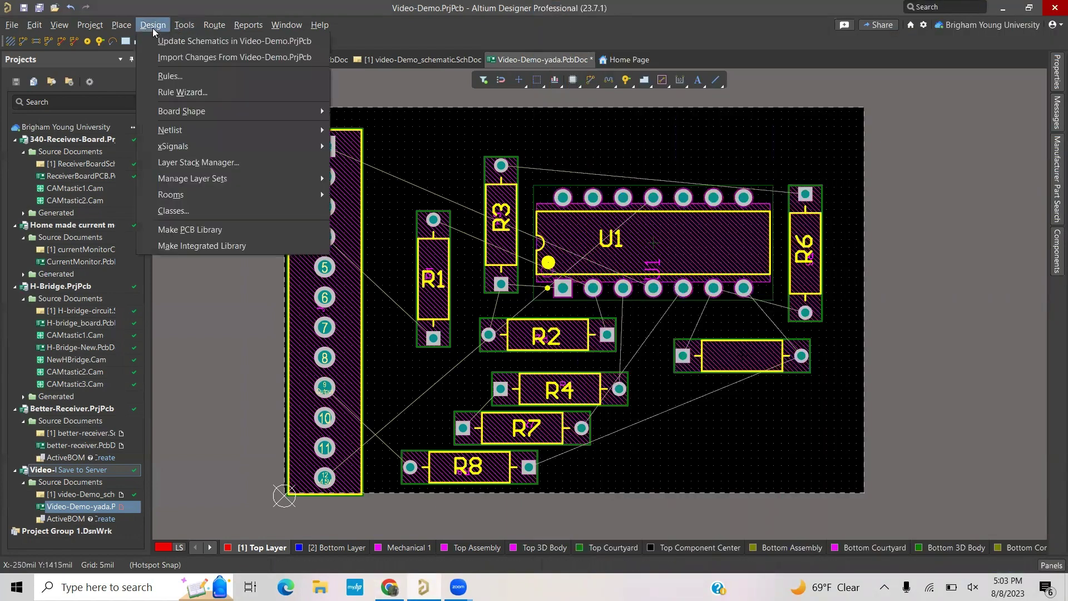
pyautogui.click(171, 78)
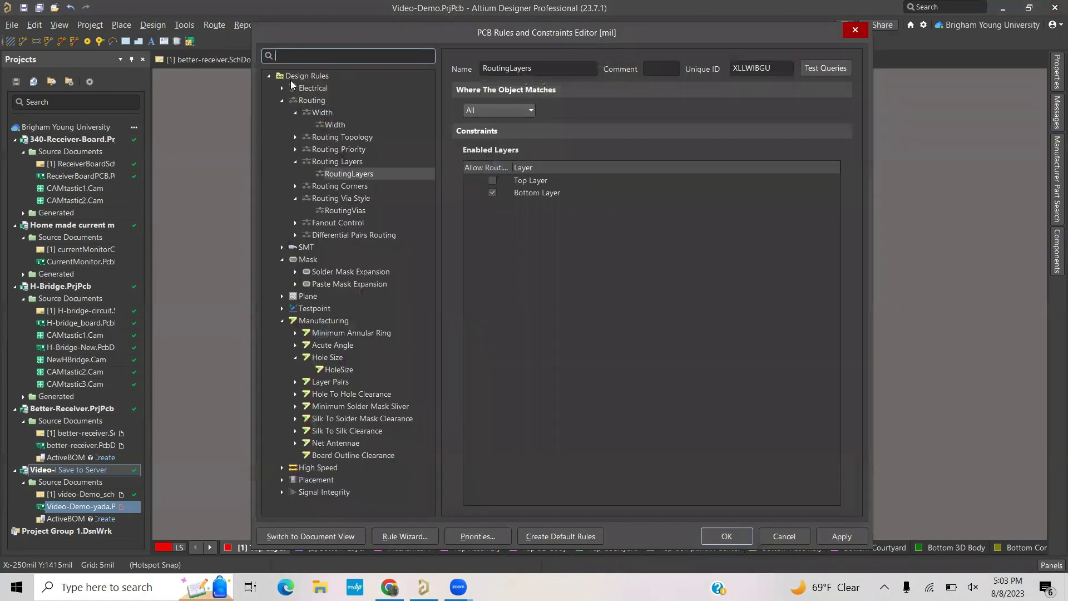
pyautogui.click(296, 76)
# Import every rule type from the Shop_rules.RUL file
pyautogui.rightClick(296, 75)
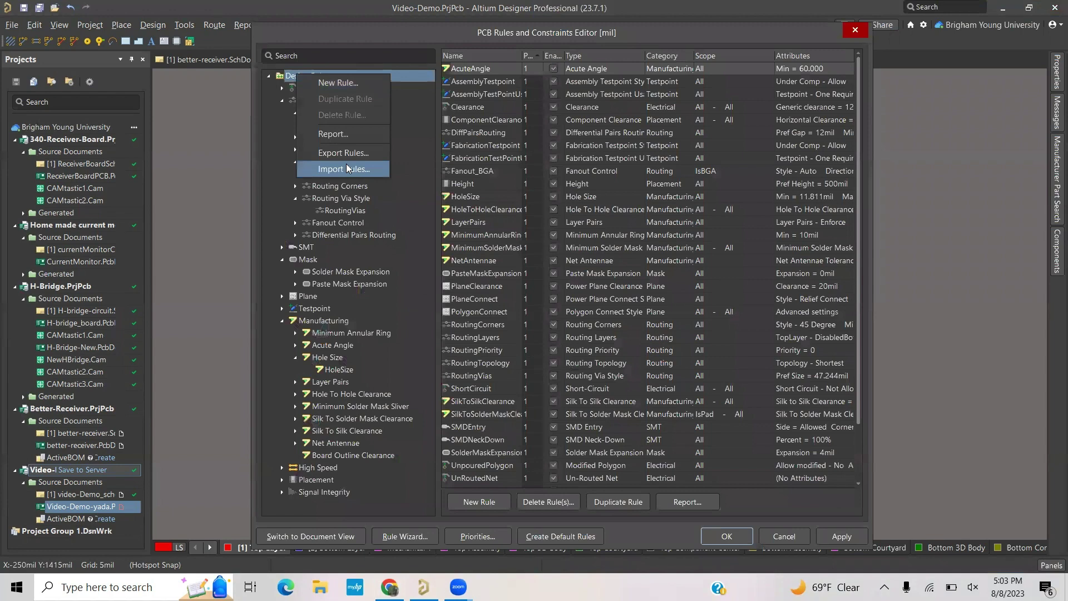
pyautogui.click(347, 167)
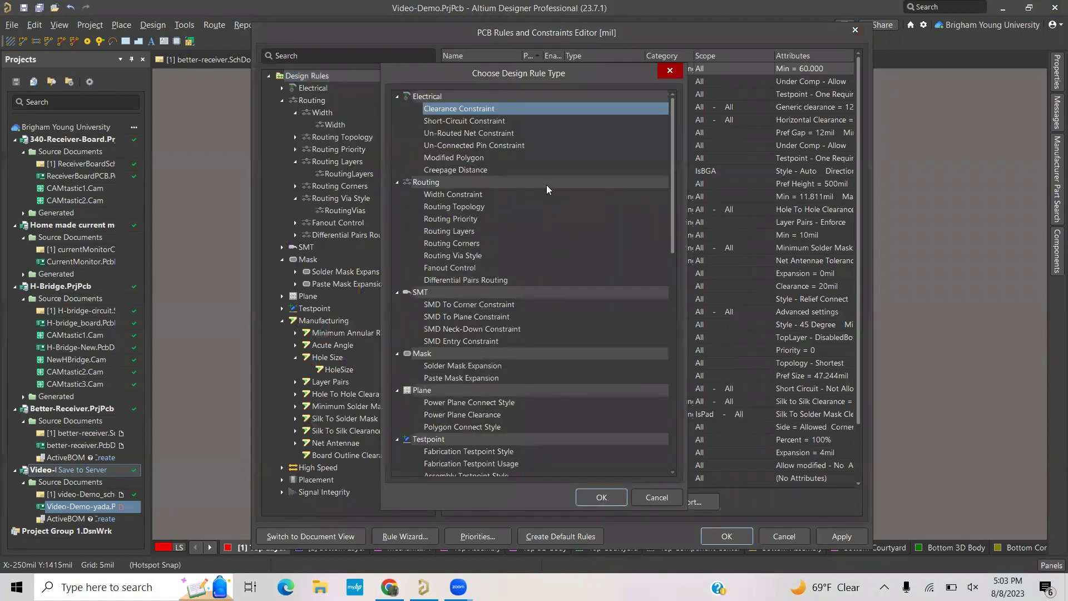
pyautogui.hotkey('ctrl', 'a')
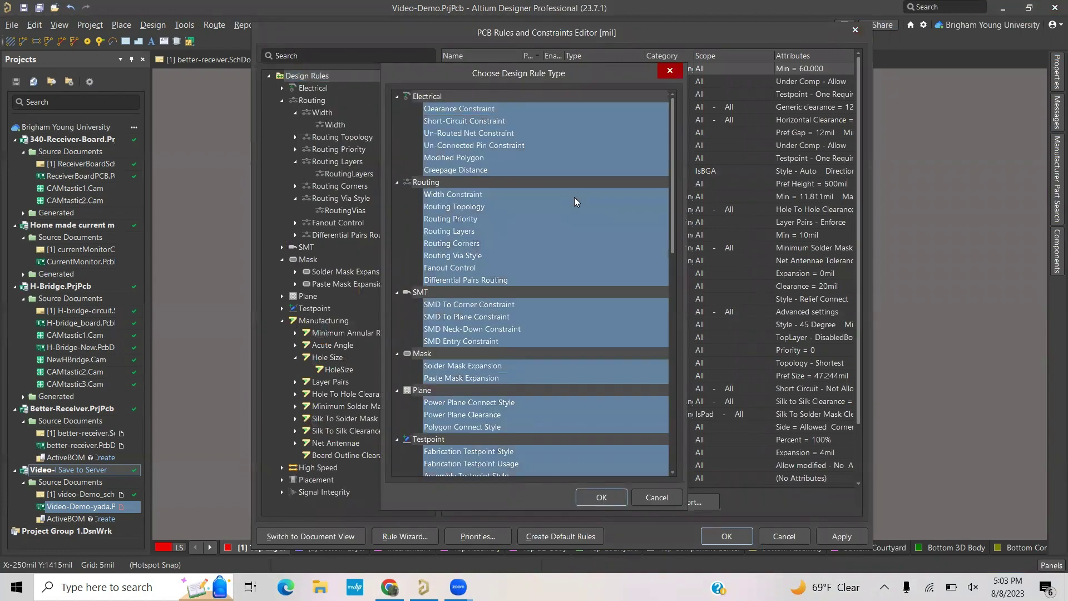
pyautogui.click(602, 499)
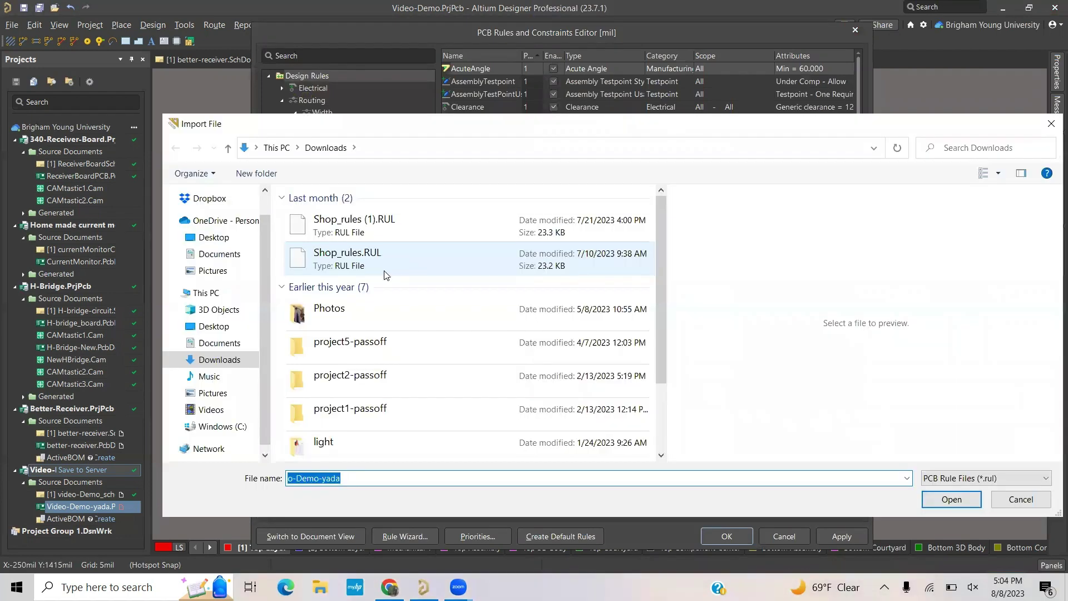
pyautogui.click(384, 267)
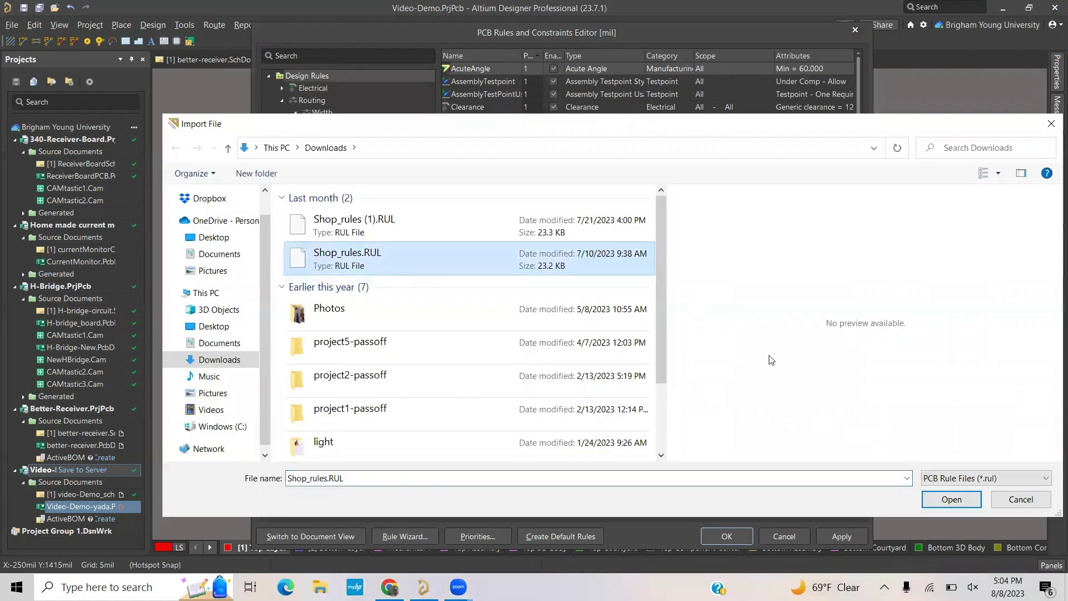
pyautogui.click(965, 504)
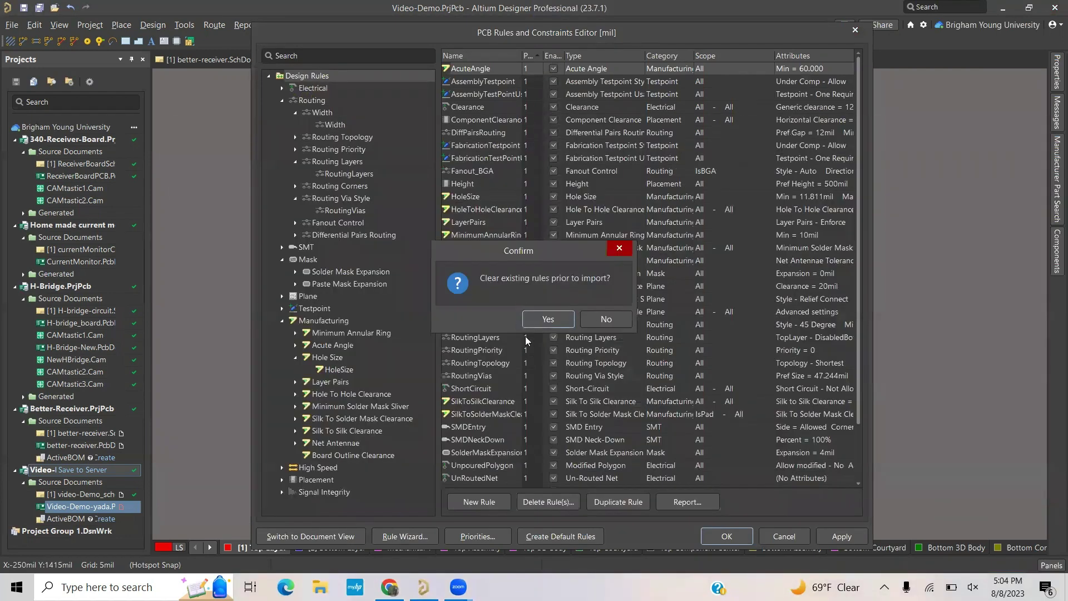
# Clear the existing rules, then limit the RoutingLayers rule to the Bottom Layer only
pyautogui.click(548, 320)
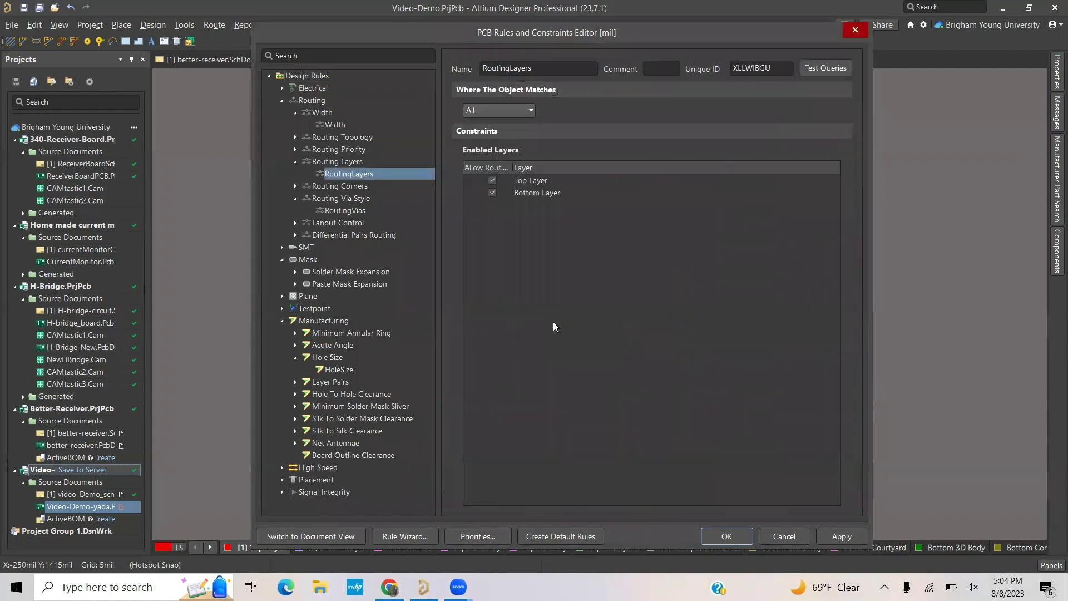
pyautogui.click(282, 260)
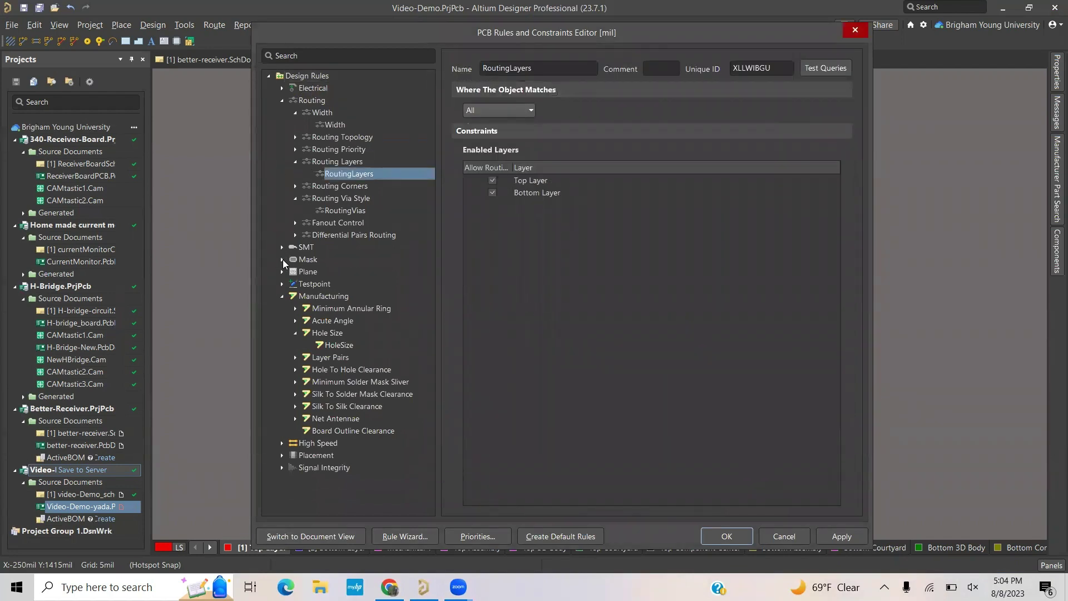
pyautogui.click(278, 99)
pyautogui.click(281, 87)
pyautogui.click(280, 88)
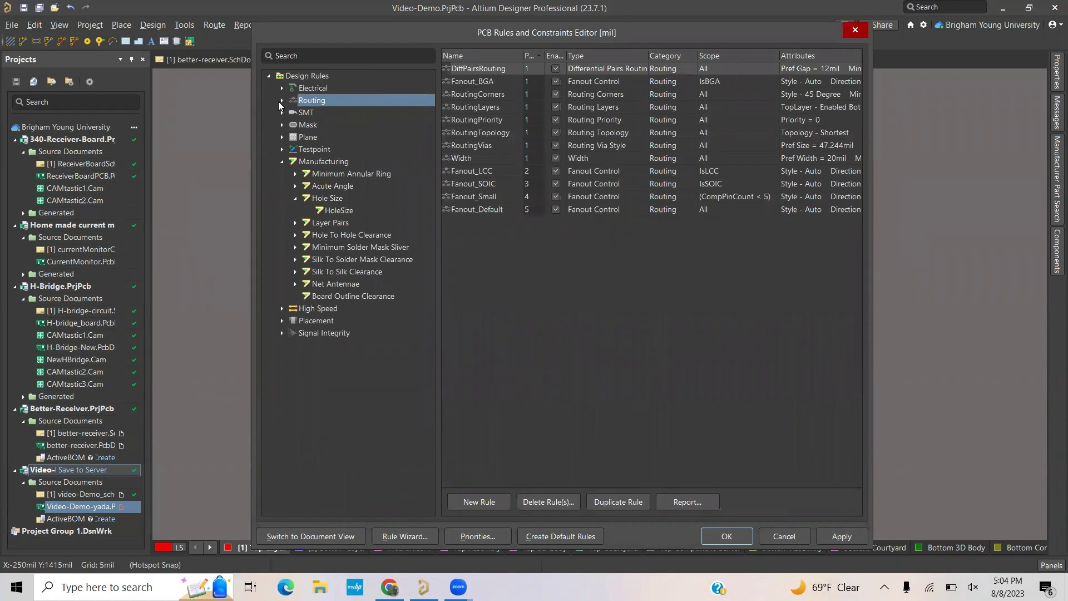
pyautogui.click(281, 100)
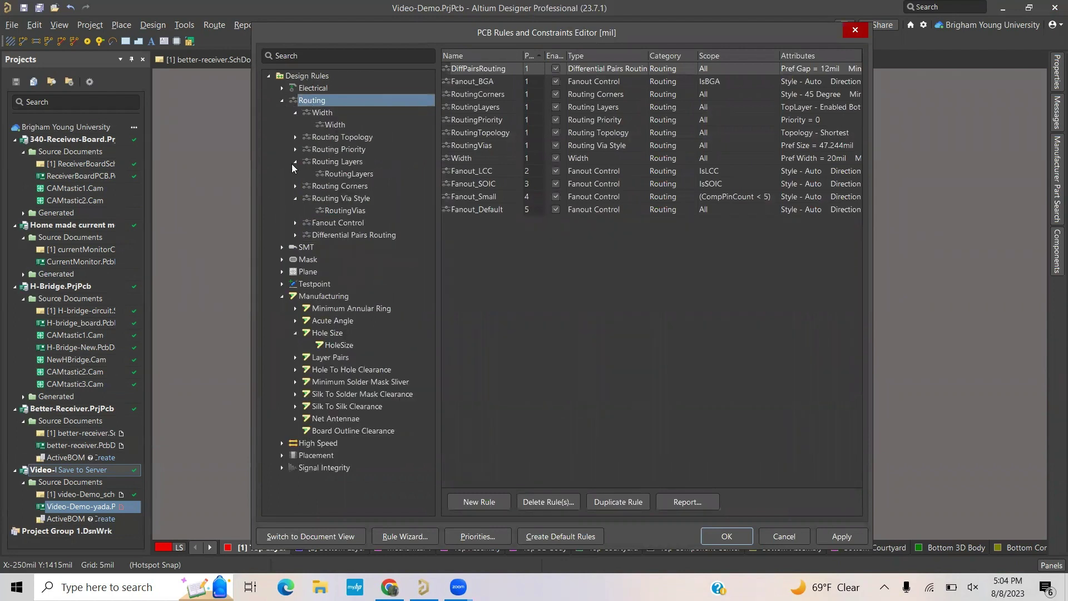
pyautogui.click(340, 175)
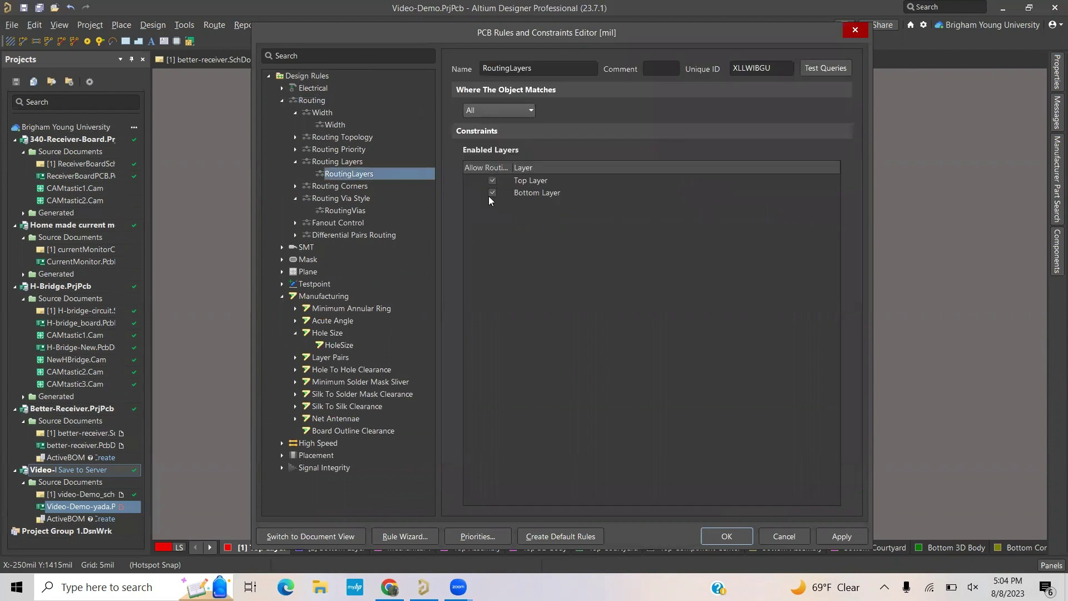
pyautogui.click(492, 181)
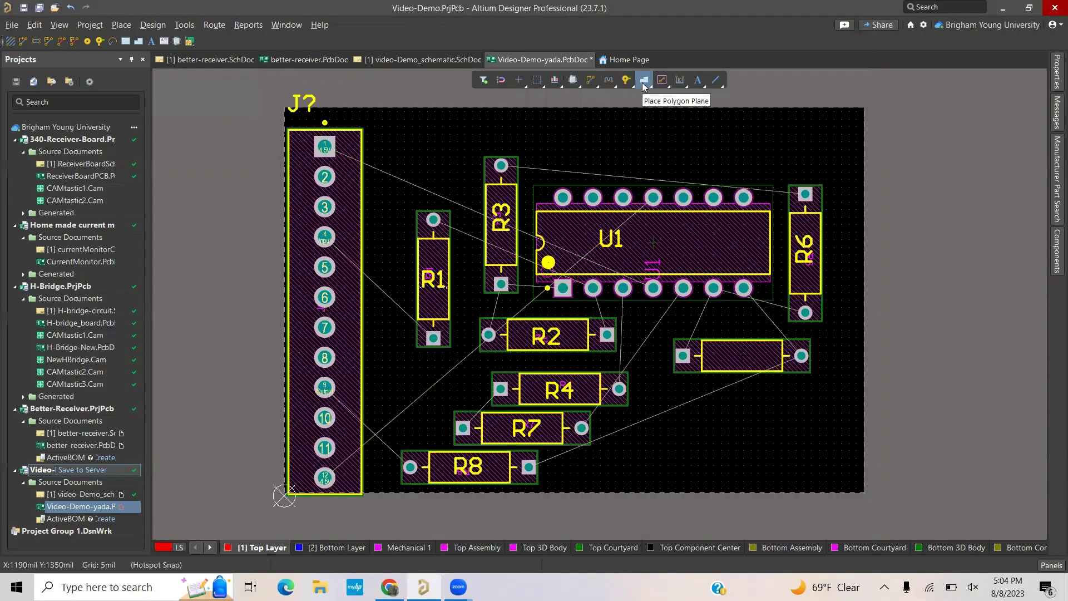
# Draw a copper polygon pour through the board's four corners to cover the whole outline
pyautogui.click(645, 80)
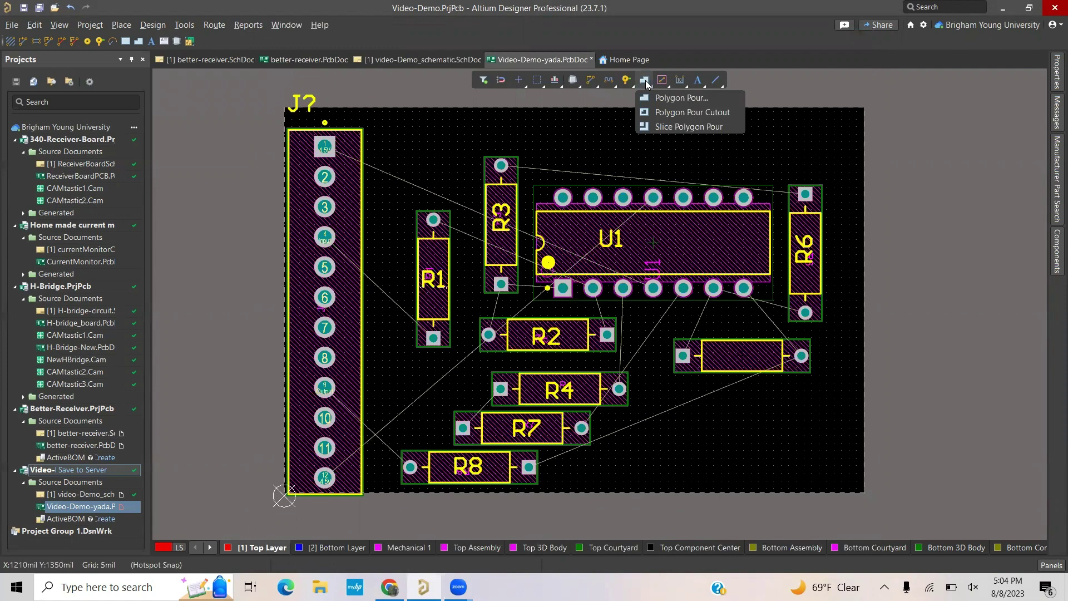
pyautogui.click(655, 99)
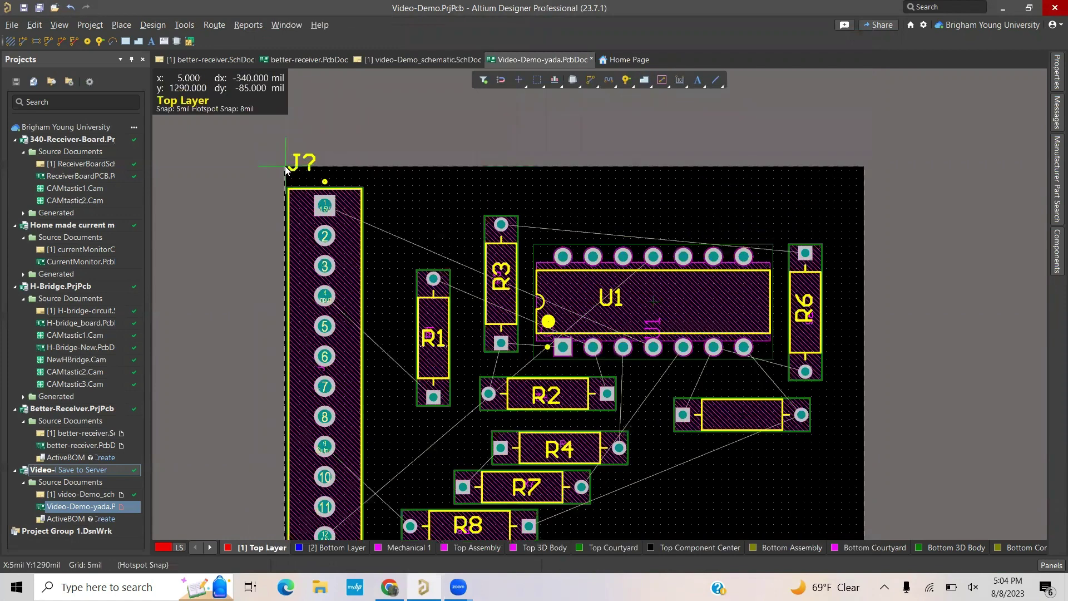
pyautogui.click(284, 166)
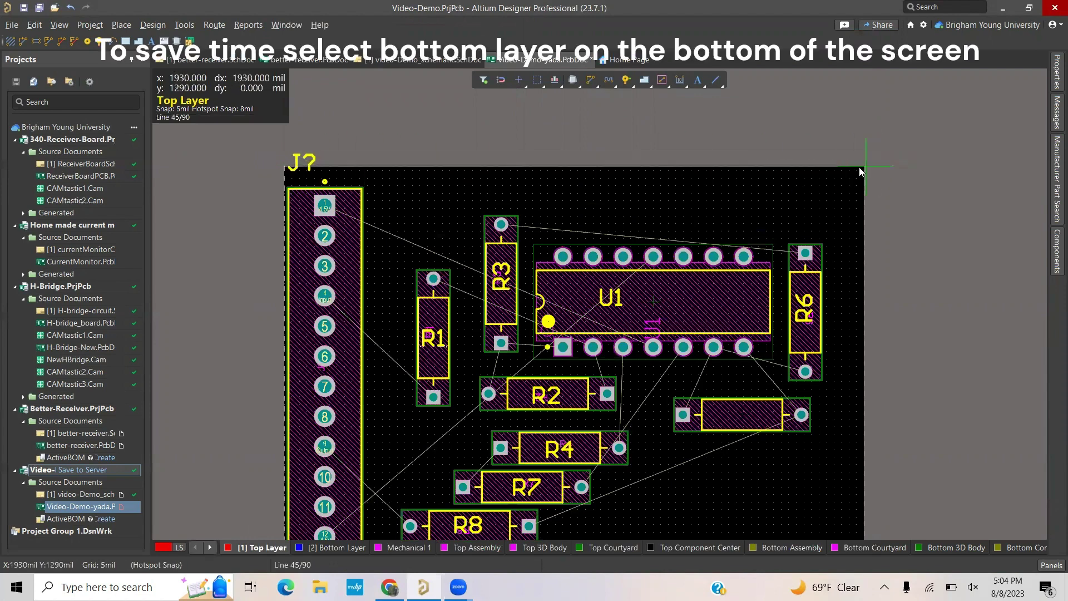
pyautogui.click(862, 165)
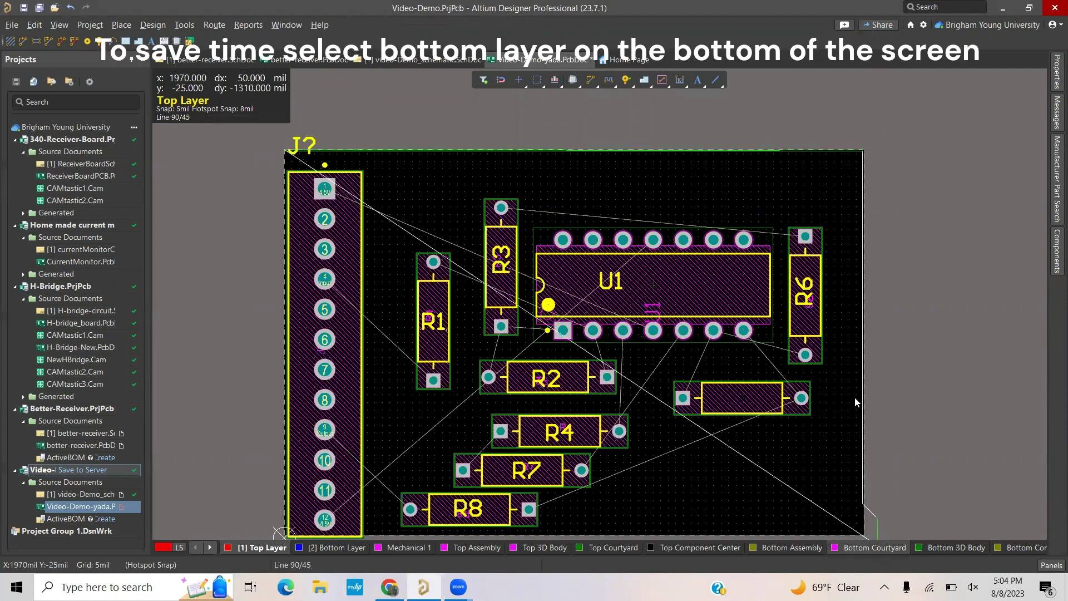
pyautogui.click(865, 390)
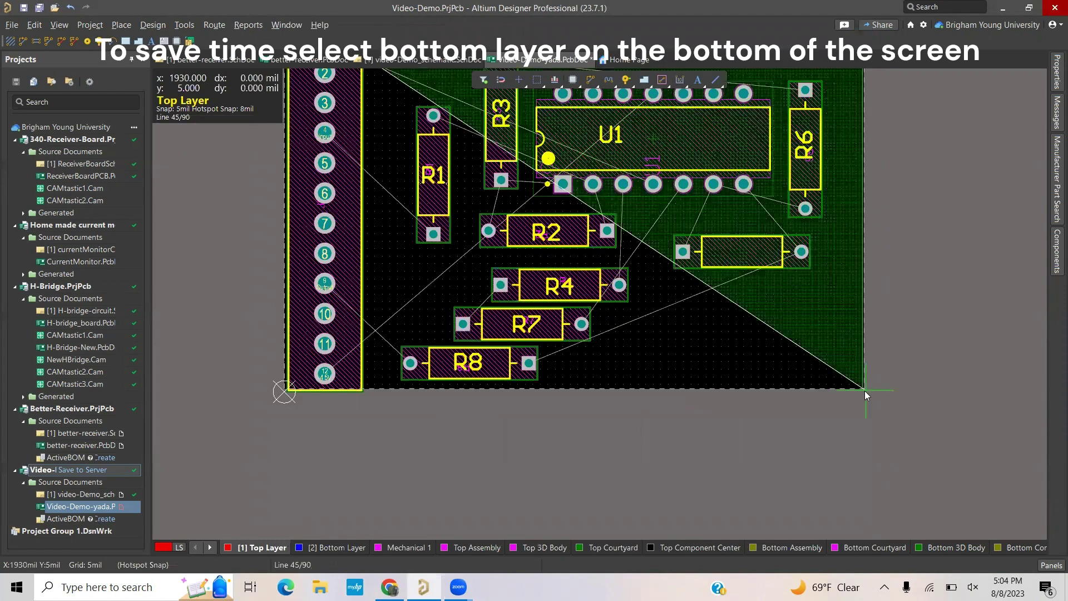
pyautogui.press('space')
pyautogui.click(285, 389)
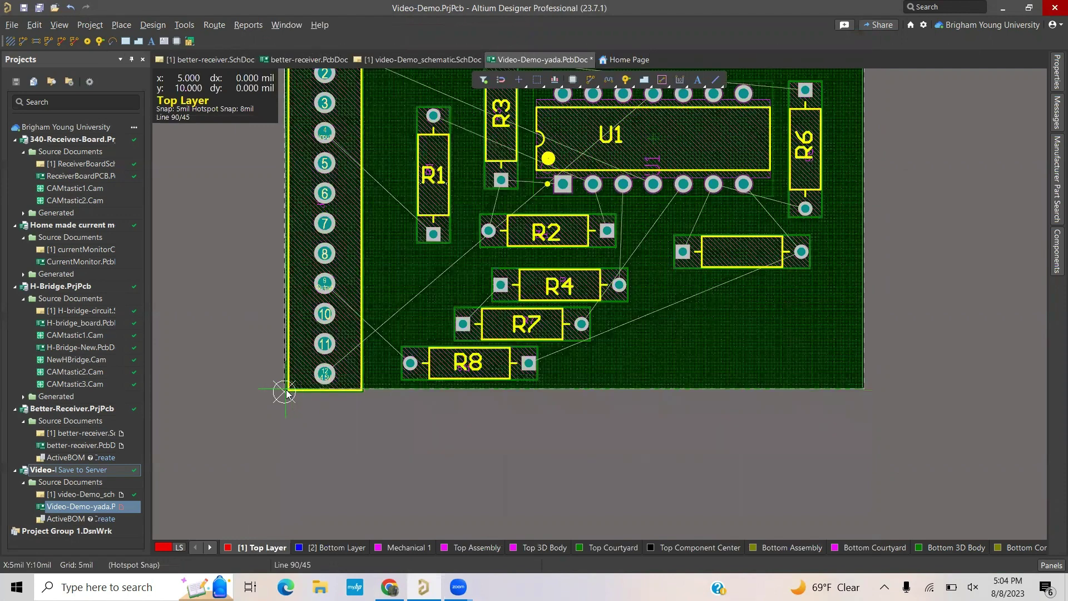
pyautogui.rightClick(287, 390)
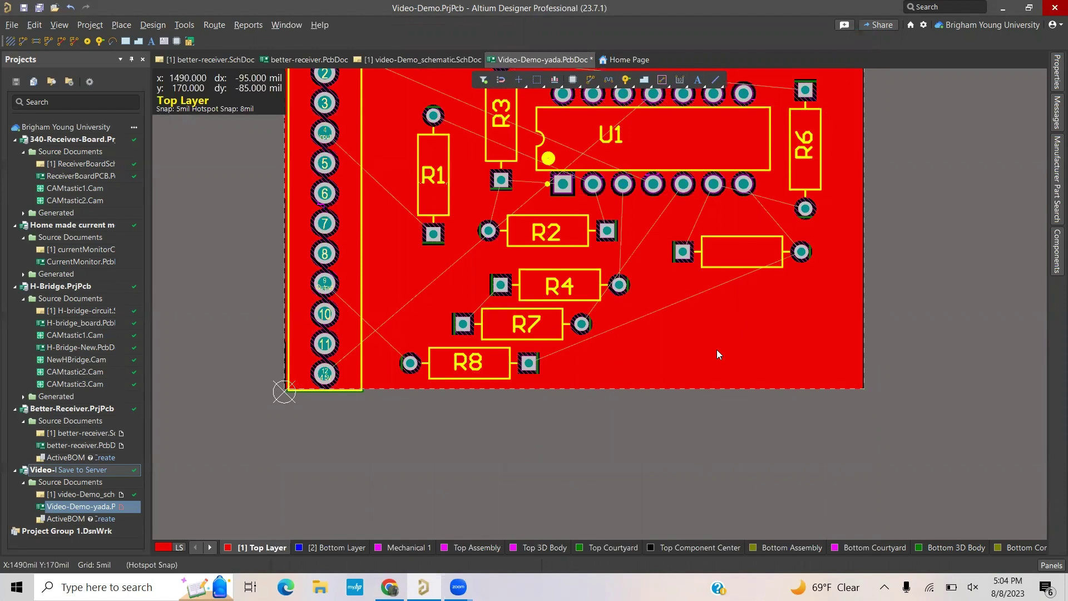
pyautogui.moveTo(927, 218); pyautogui.dragTo(875, 337, button='right')
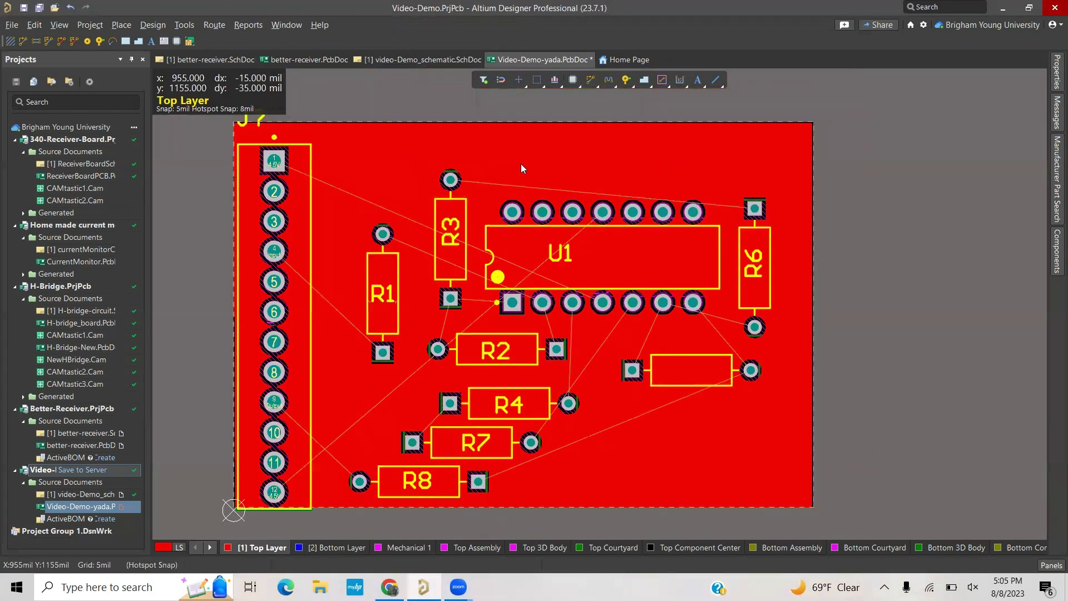
# Move the polygon pour to the Bottom Layer, connect it to net GND, and repour it
pyautogui.click(484, 80)
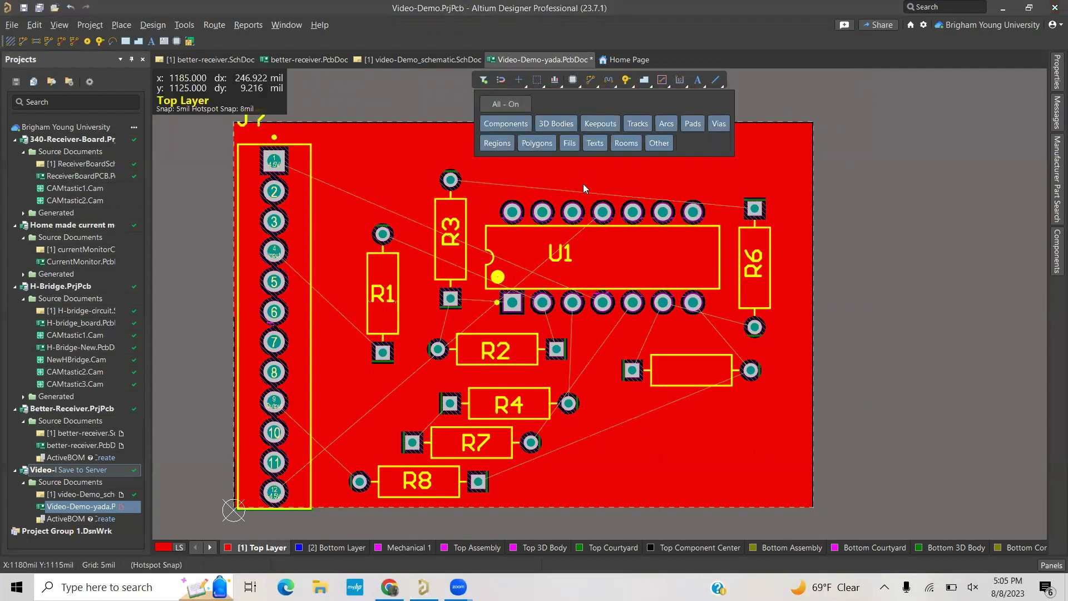
pyautogui.click(397, 158)
pyautogui.doubleClick(431, 155)
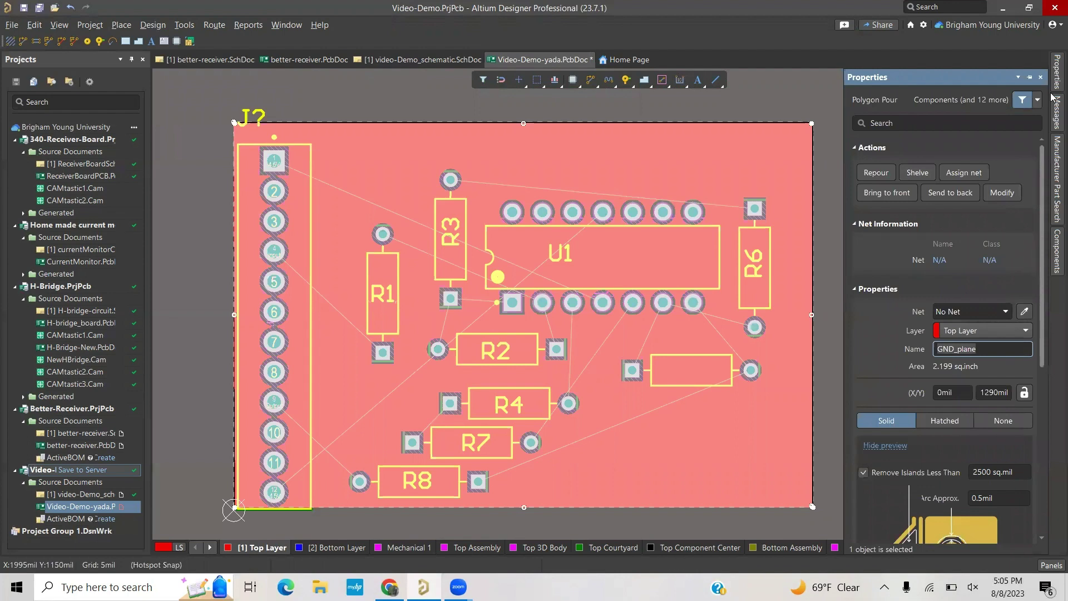
pyautogui.click(1022, 333)
pyautogui.click(979, 359)
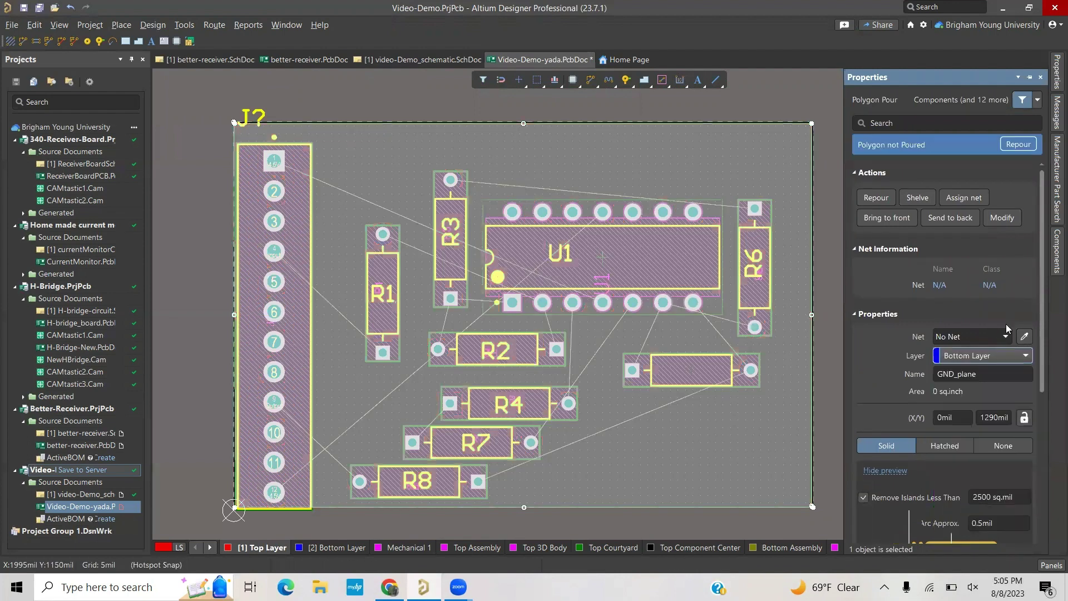
pyautogui.click(1007, 337)
pyautogui.click(946, 394)
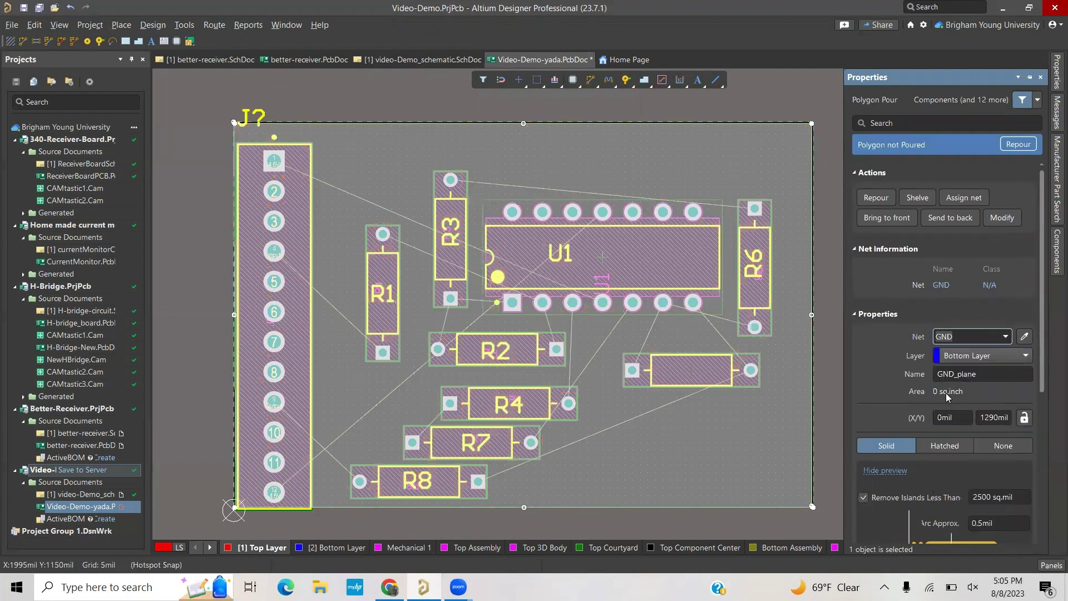
pyautogui.click(1010, 337)
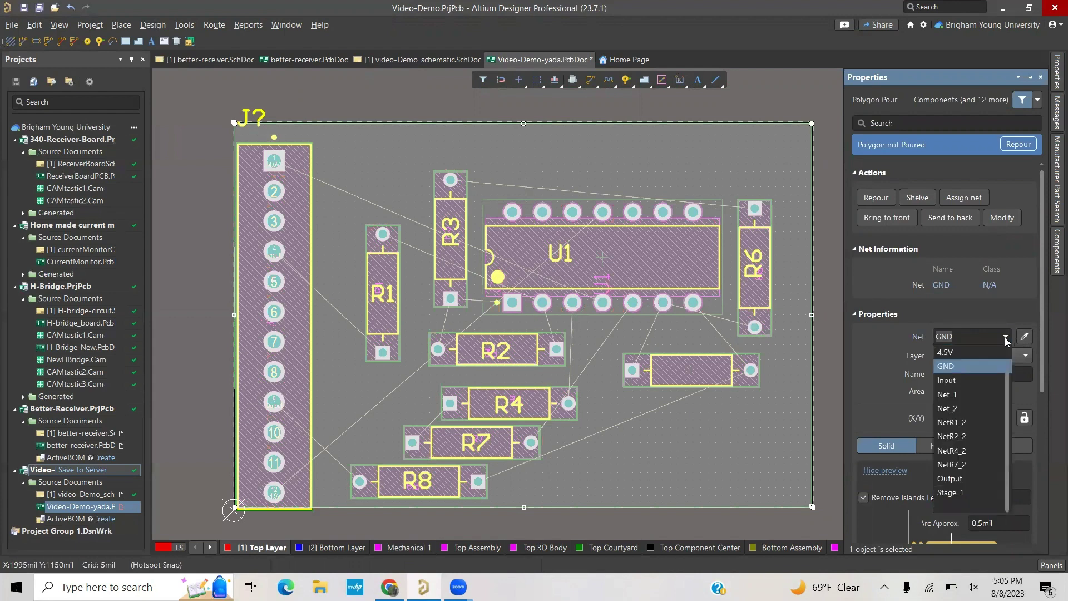
pyautogui.click(988, 367)
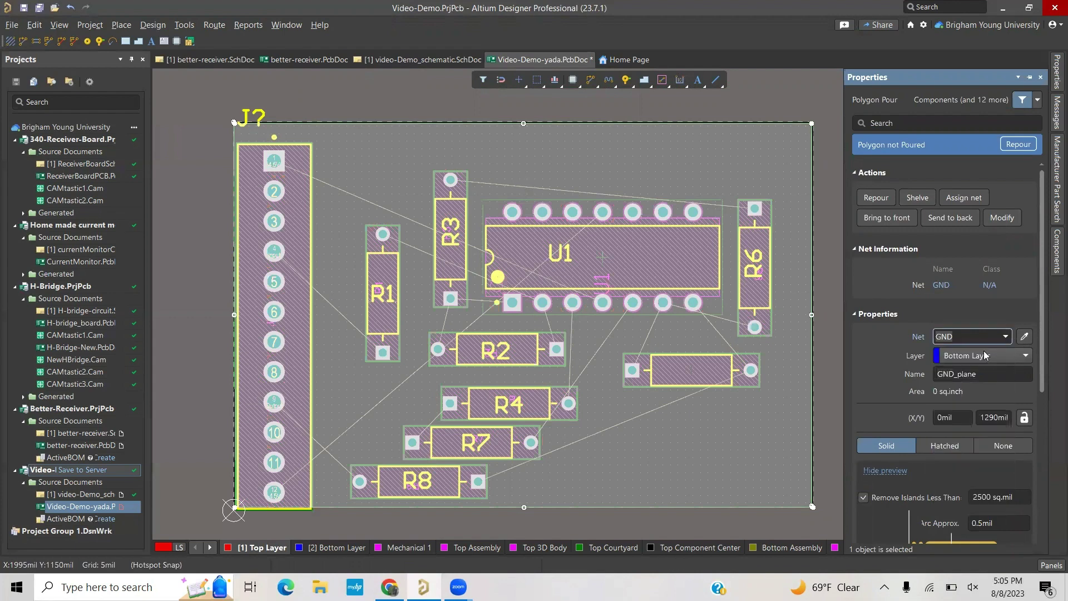
pyautogui.click(1019, 144)
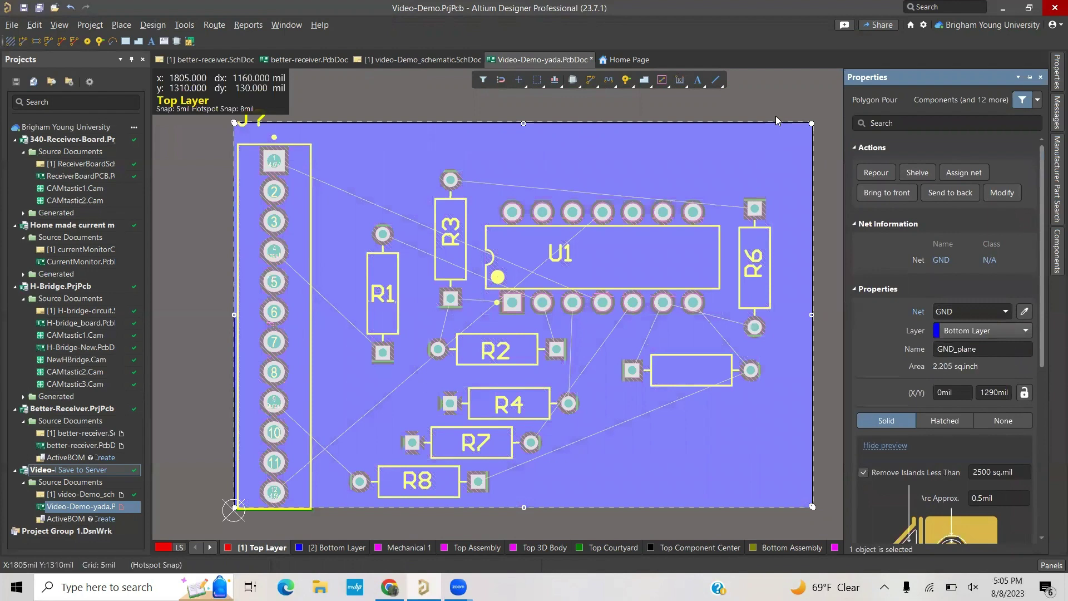
# Hand-route a bottom-layer track from R3's top pad to R6's top pad
pyautogui.click(664, 101)
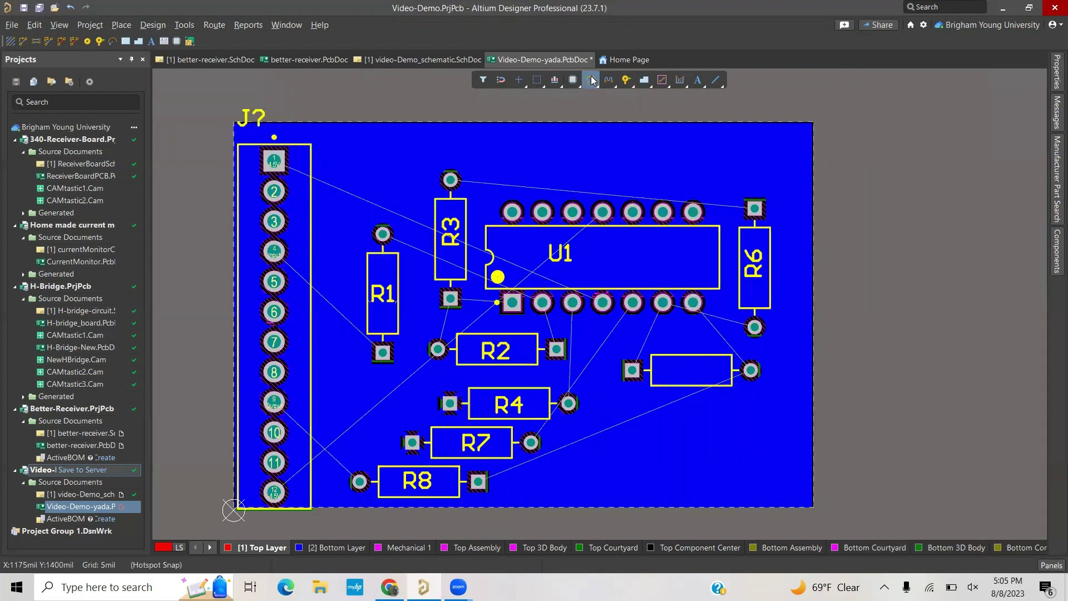
pyautogui.click(590, 82)
pyautogui.click(451, 179)
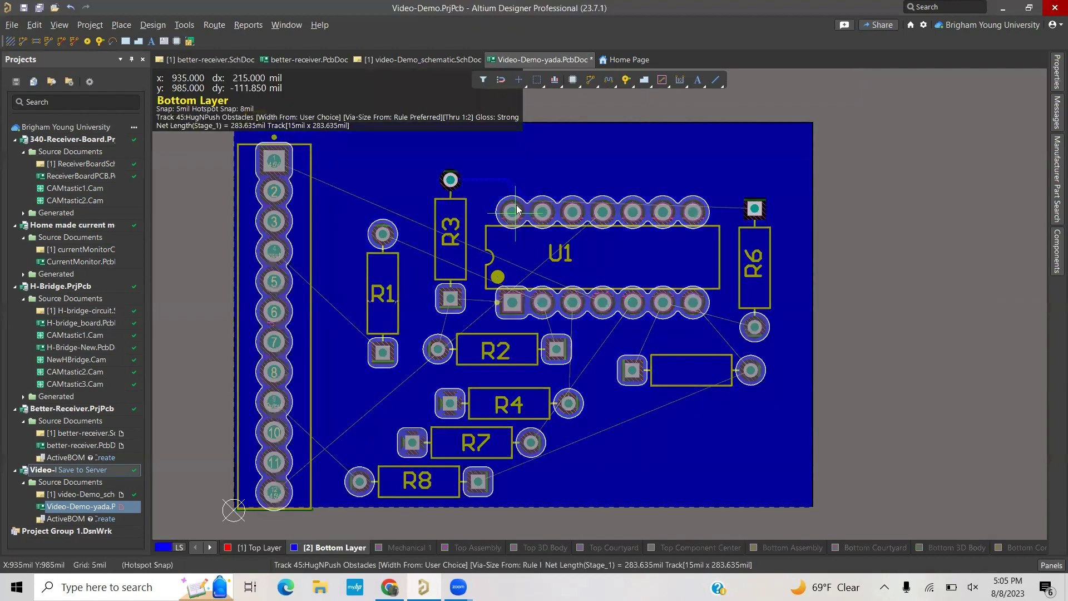
pyautogui.click(754, 210)
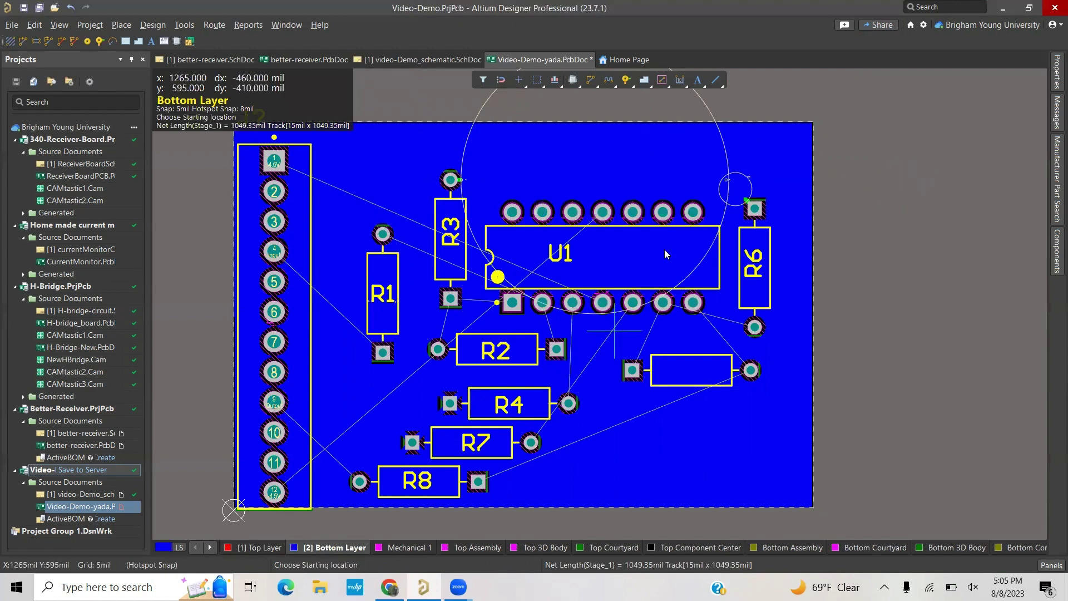
# Repour the GND plane around the newly routed track
pyautogui.press('Escape')
pyautogui.click(419, 173)
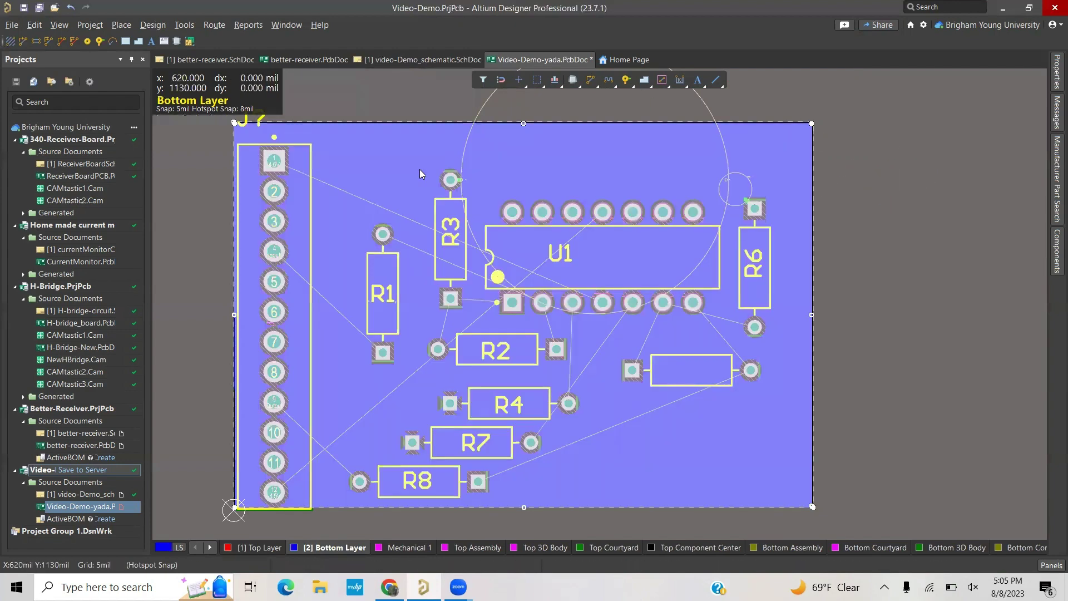
pyautogui.doubleClick(410, 162)
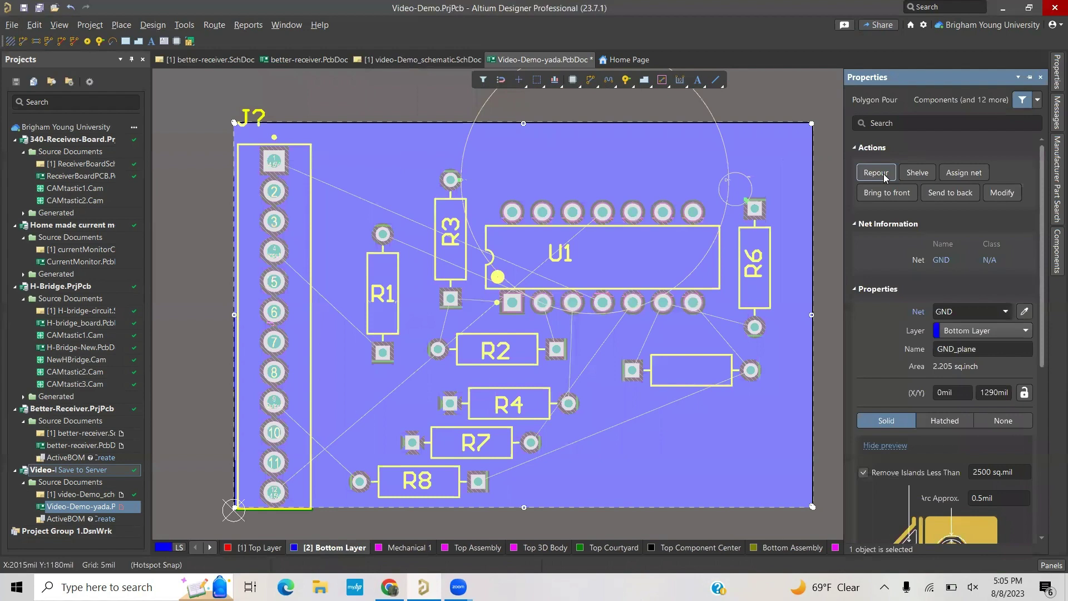
pyautogui.click(884, 175)
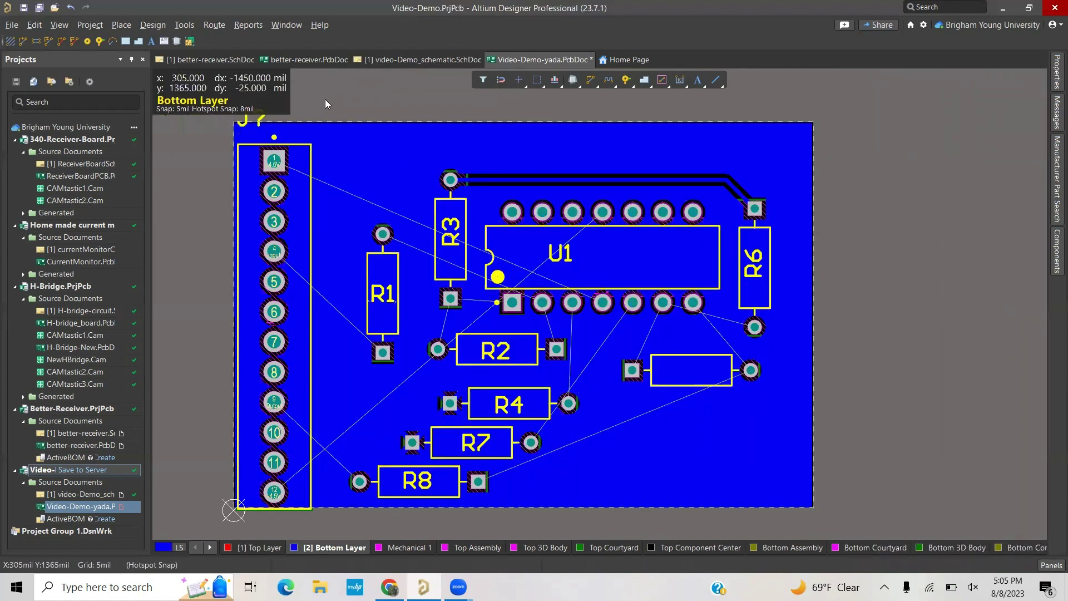
# Autoroute all connections on the board, completing 15 of 15 routes
pyautogui.click(215, 25)
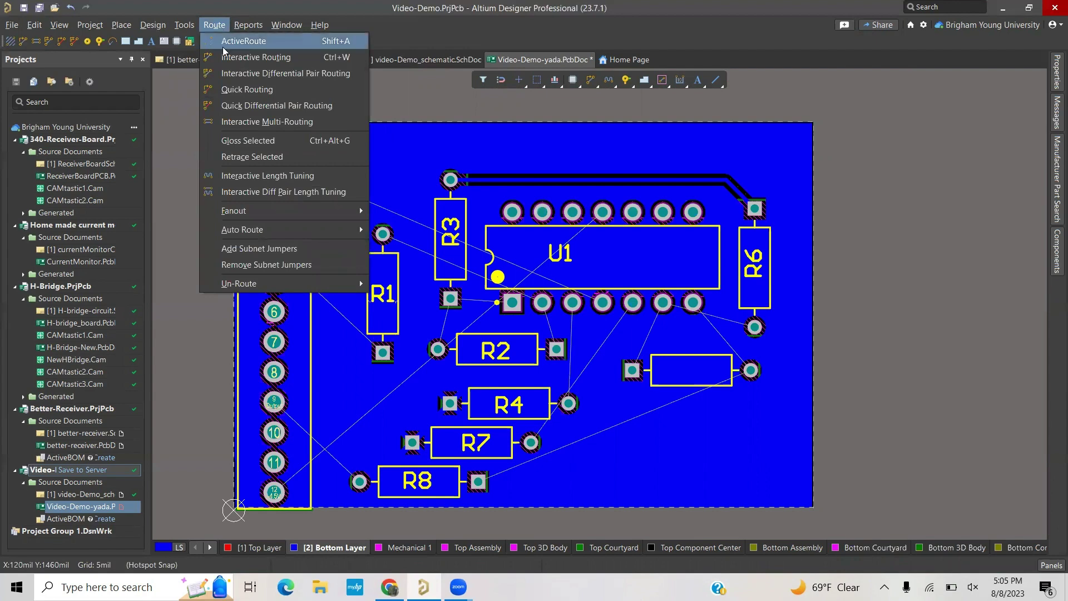
pyautogui.moveTo(328, 230)
pyautogui.click(409, 233)
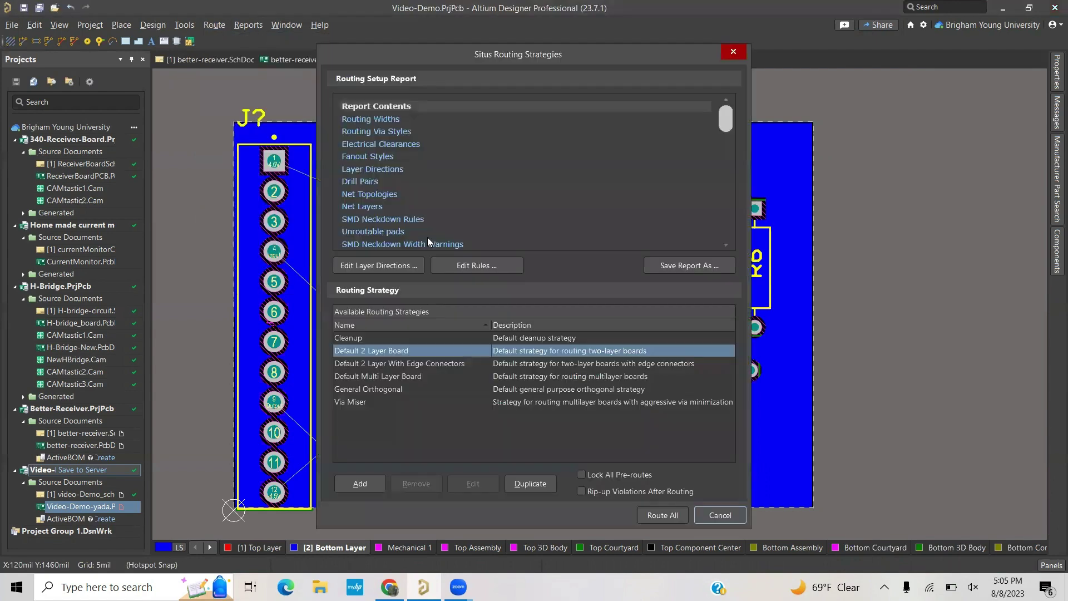
pyautogui.click(672, 515)
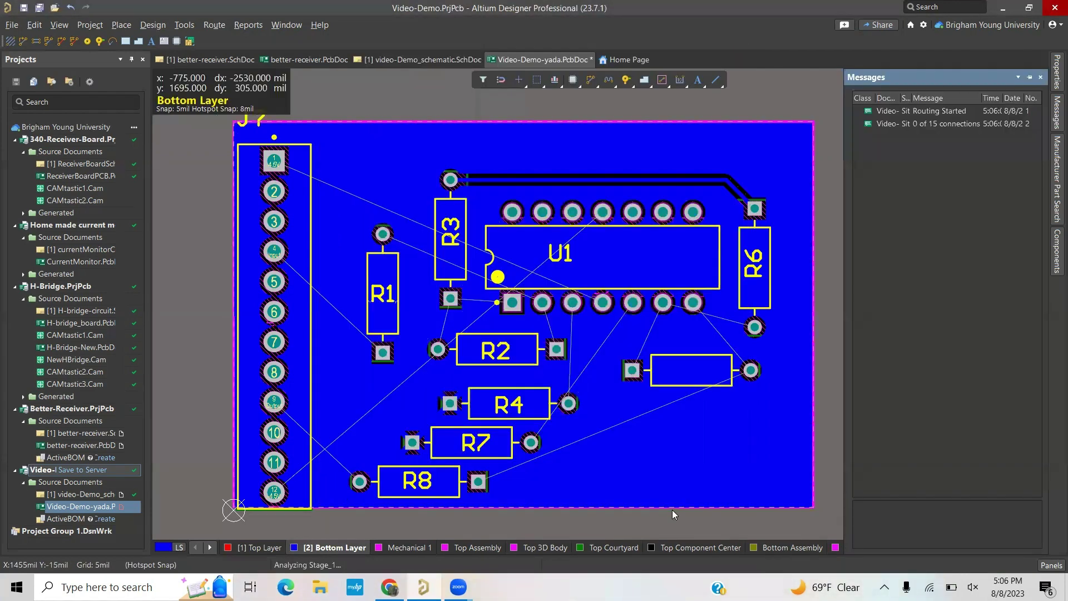
pyautogui.click(752, 460)
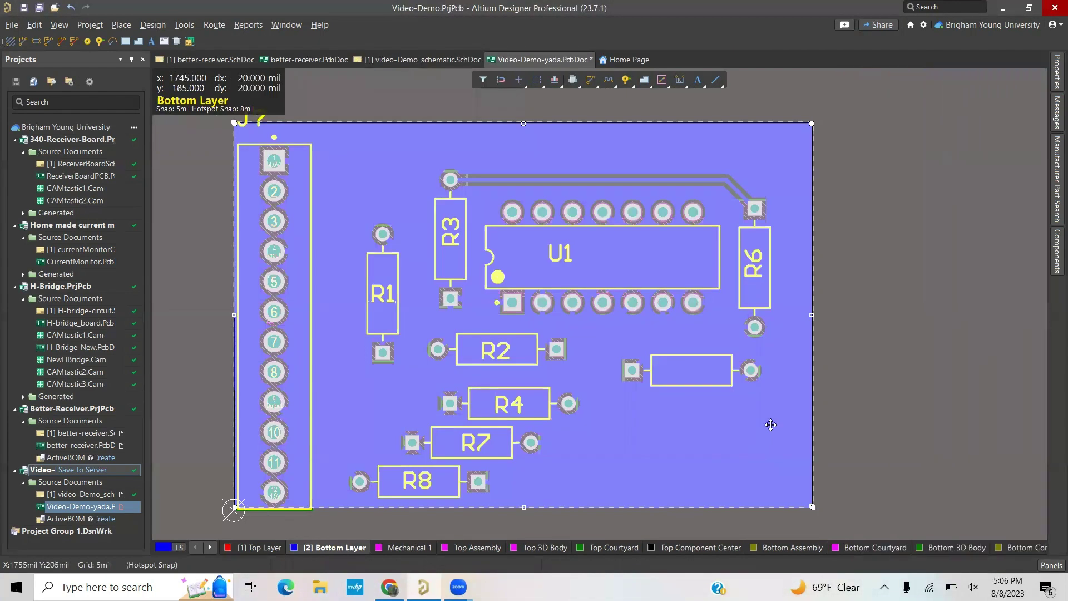
# Repour the GND plane around the autorouted tracks and zoom in to inspect U1 and R2
pyautogui.doubleClick(770, 425)
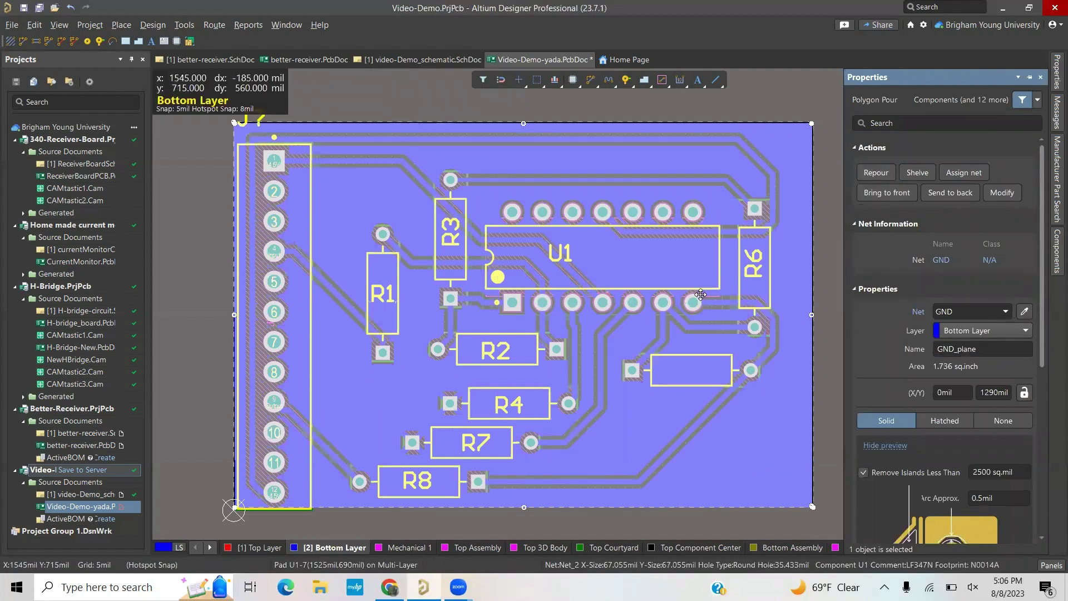
pyautogui.click(815, 406)
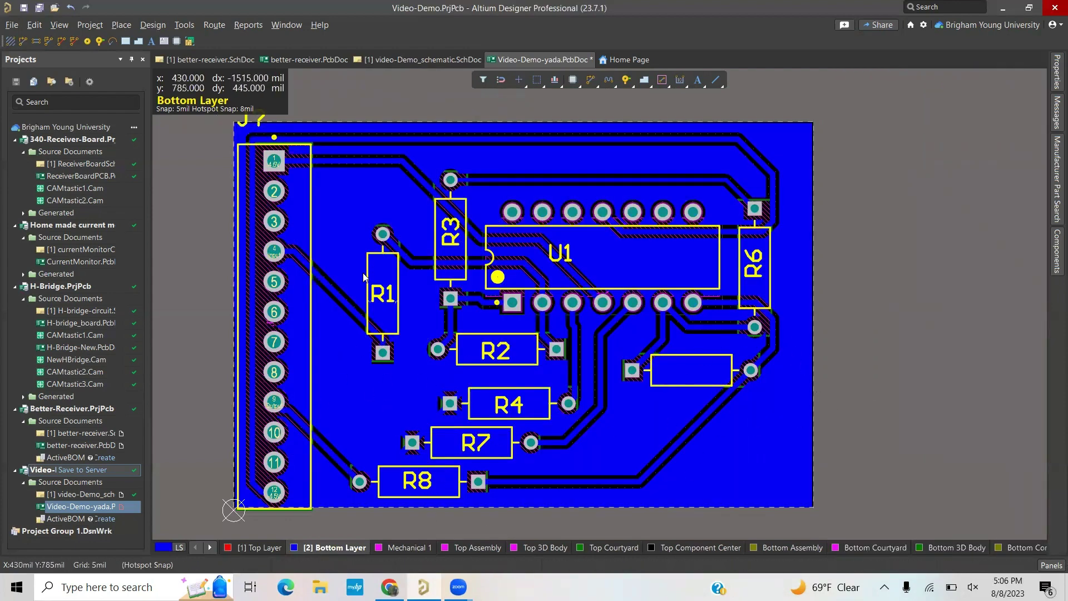
pyautogui.keyDown('ctrl'); pyautogui.scroll(2, 465, 313); pyautogui.keyUp('ctrl')
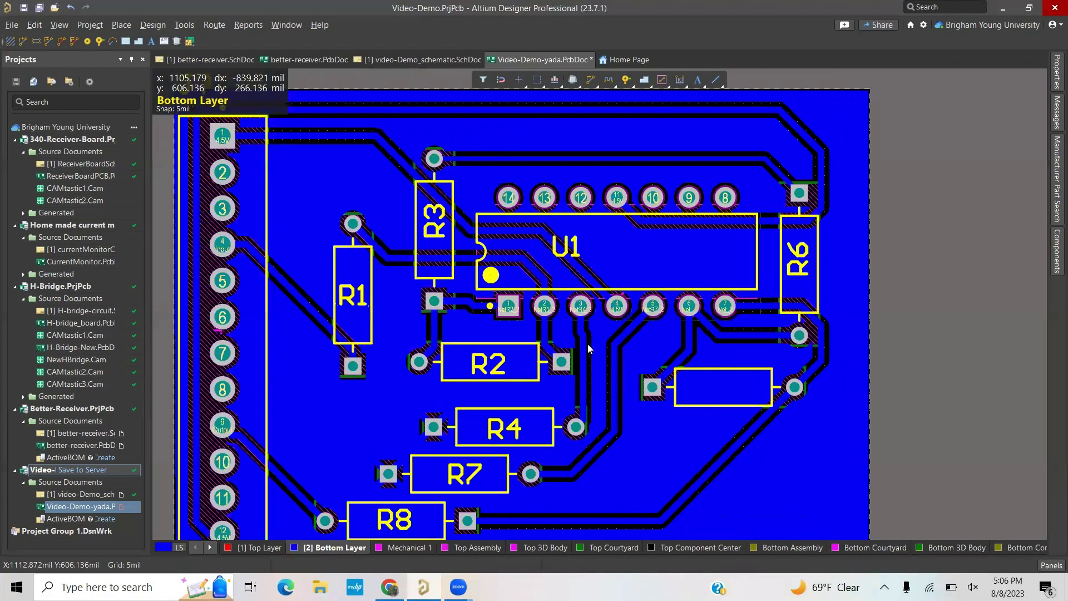
pyautogui.keyDown('ctrl'); pyautogui.scroll(4, 588, 343); pyautogui.keyUp('ctrl')
pyautogui.scroll(-6, 594, 453)
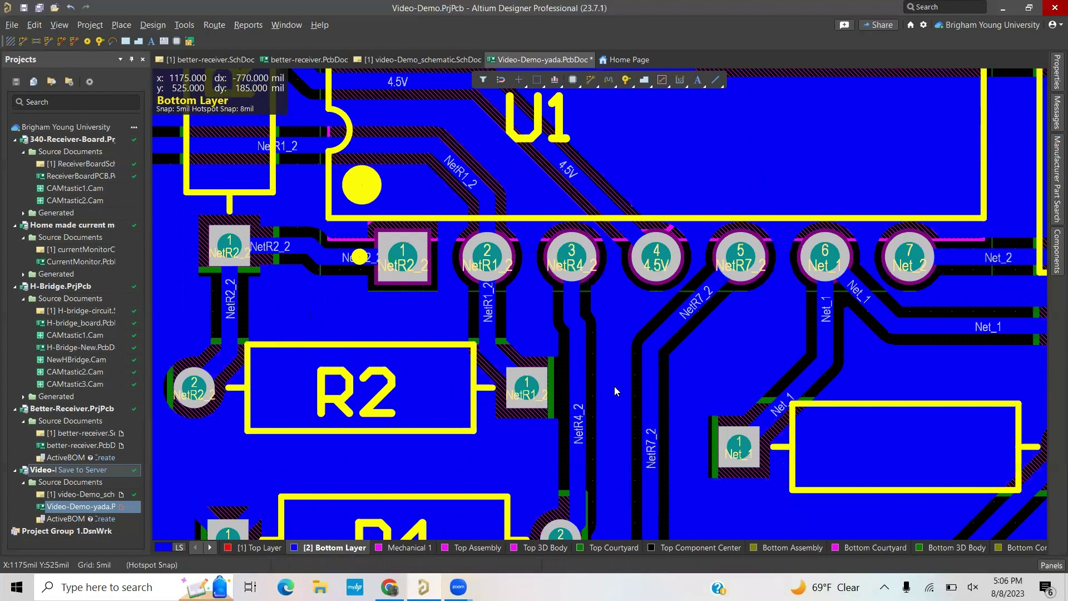
pyautogui.keyDown('ctrl'); pyautogui.scroll(-2, 532, 290); pyautogui.keyUp('ctrl')
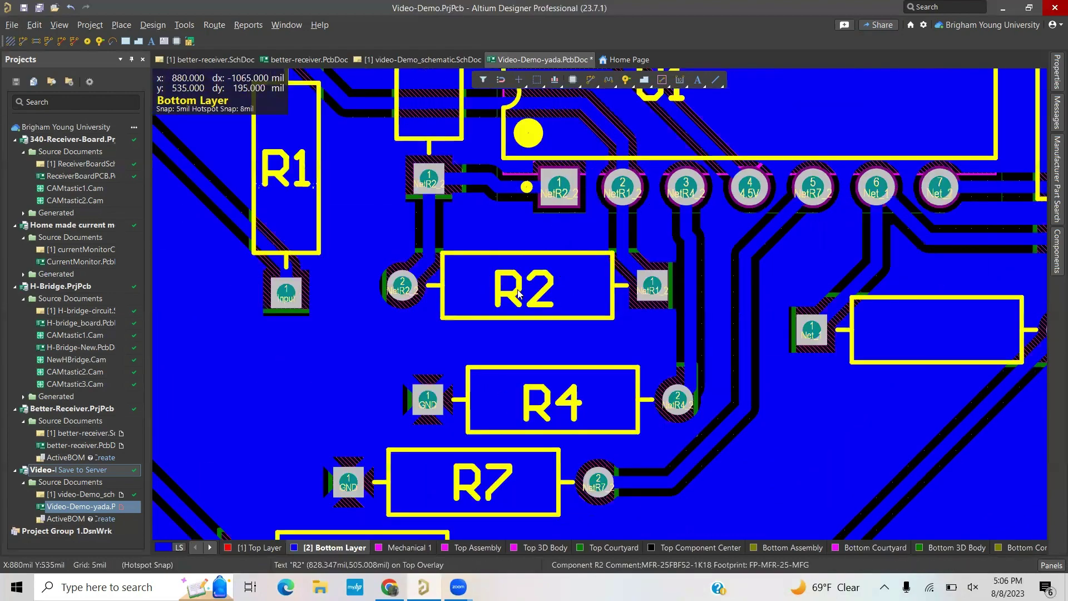
# Move resistor R2 and delete the existing NetR4_2 track
pyautogui.moveTo(518, 293); pyautogui.dragTo(654, 253)
pyautogui.keyDown('ctrl'); pyautogui.scroll(2, 628, 267); pyautogui.keyUp('ctrl')
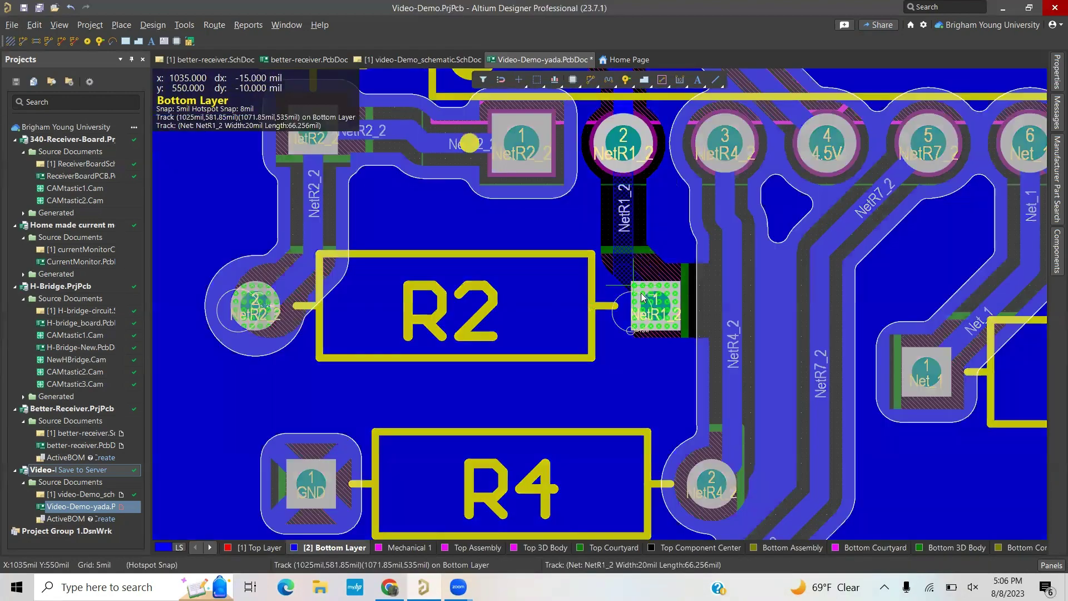
pyautogui.keyDown('ctrl'); pyautogui.scroll(1, 649, 270); pyautogui.keyUp('ctrl')
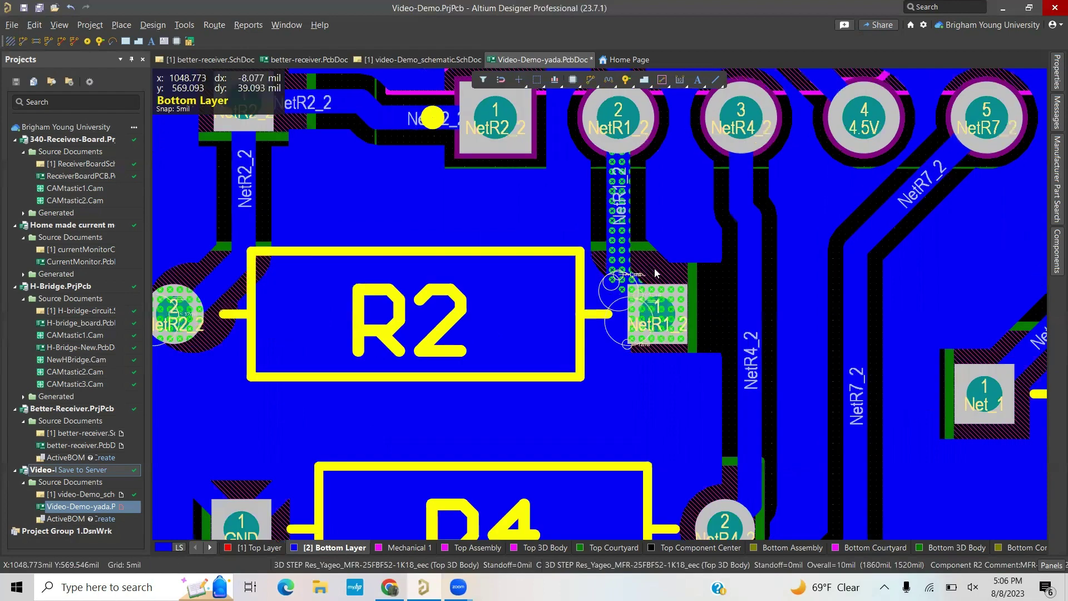
pyautogui.keyDown('ctrl'); pyautogui.scroll(-2, 655, 272); pyautogui.keyUp('ctrl')
pyautogui.click(706, 318)
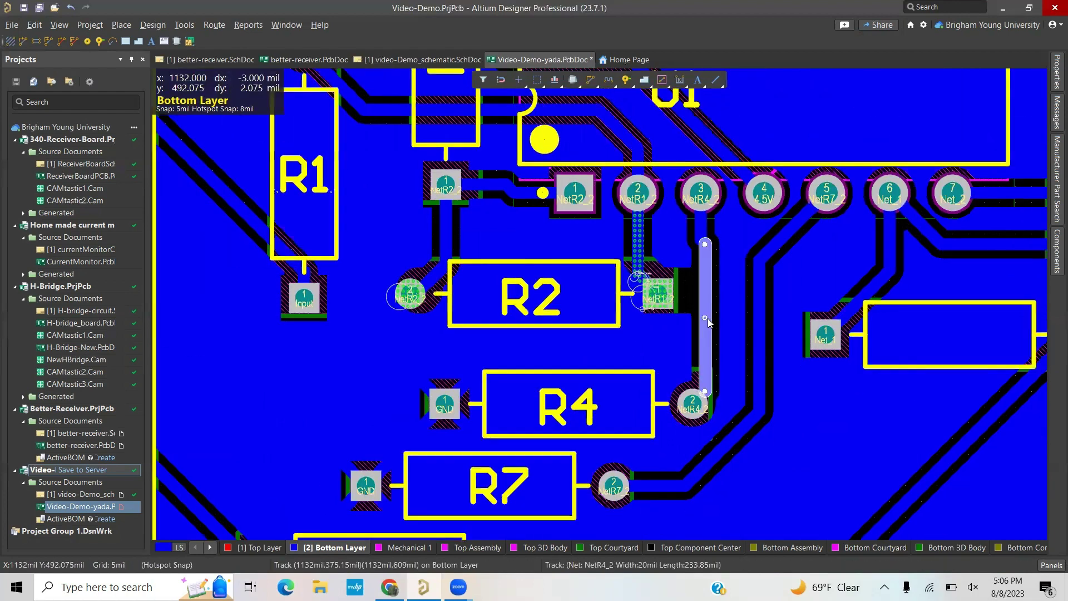
pyautogui.press('Delete')
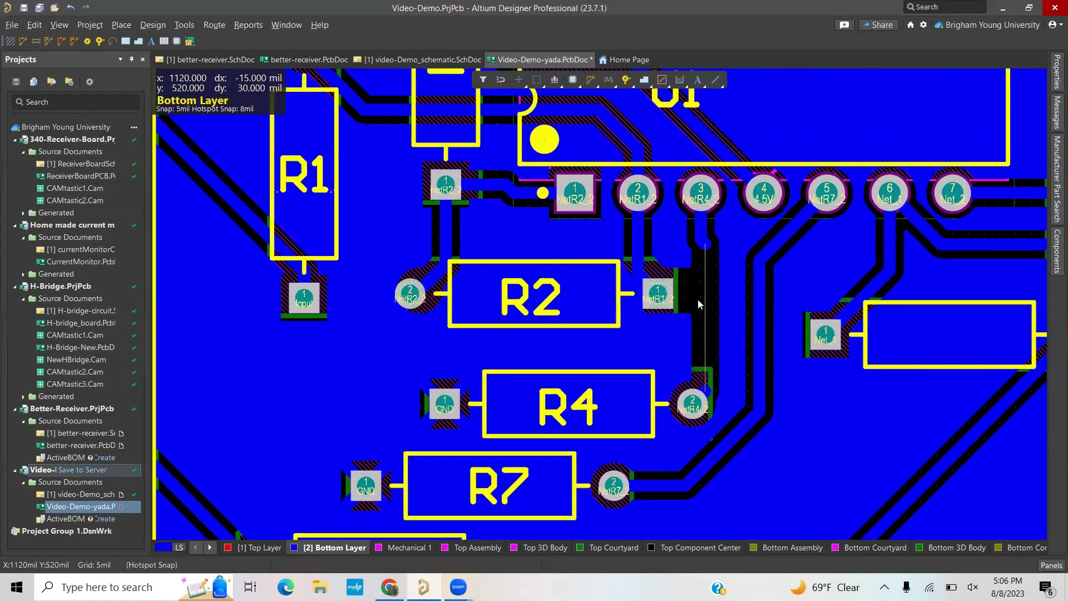
# Route a new Bottom Layer track from U1 pin 3 to R4 pad 2
pyautogui.click(591, 82)
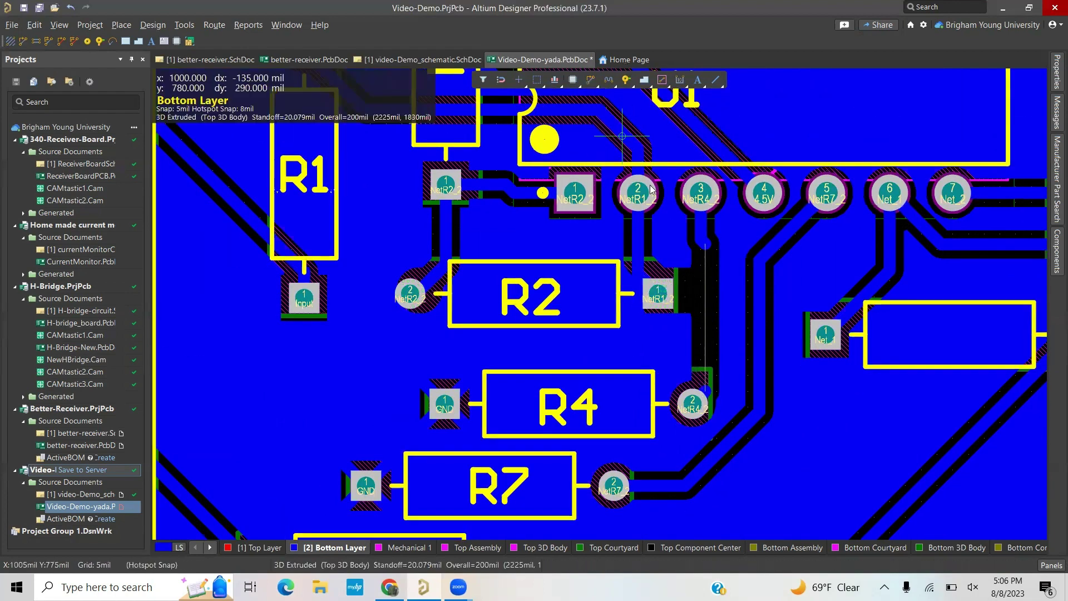
pyautogui.click(700, 239)
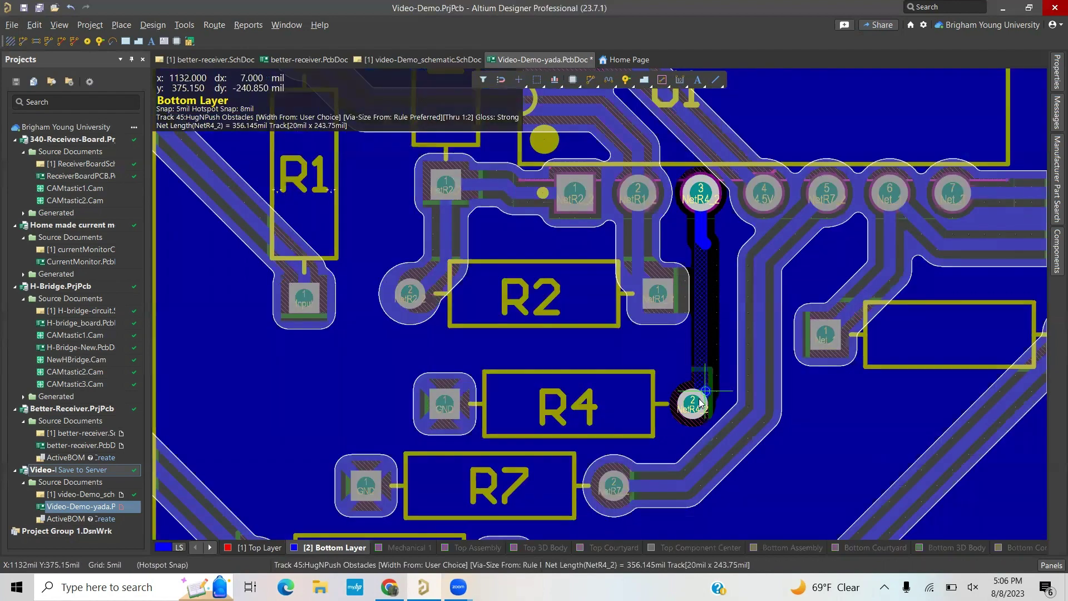
pyautogui.click(706, 391)
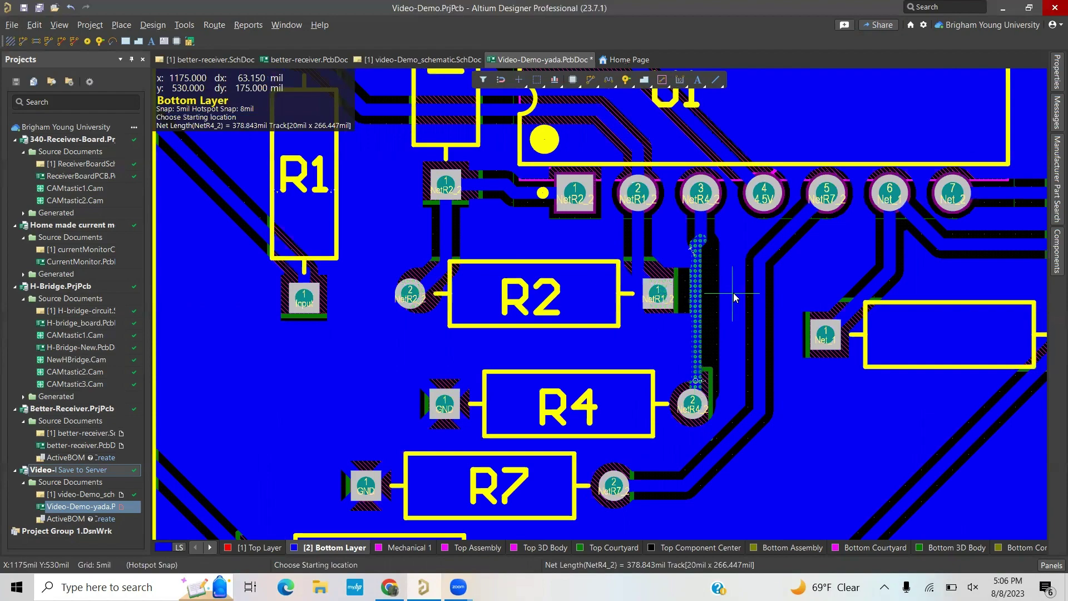
# Repour the GND polygon around the new track
pyautogui.keyDown('ctrl'); pyautogui.scroll(-2, 779, 340); pyautogui.keyUp('ctrl')
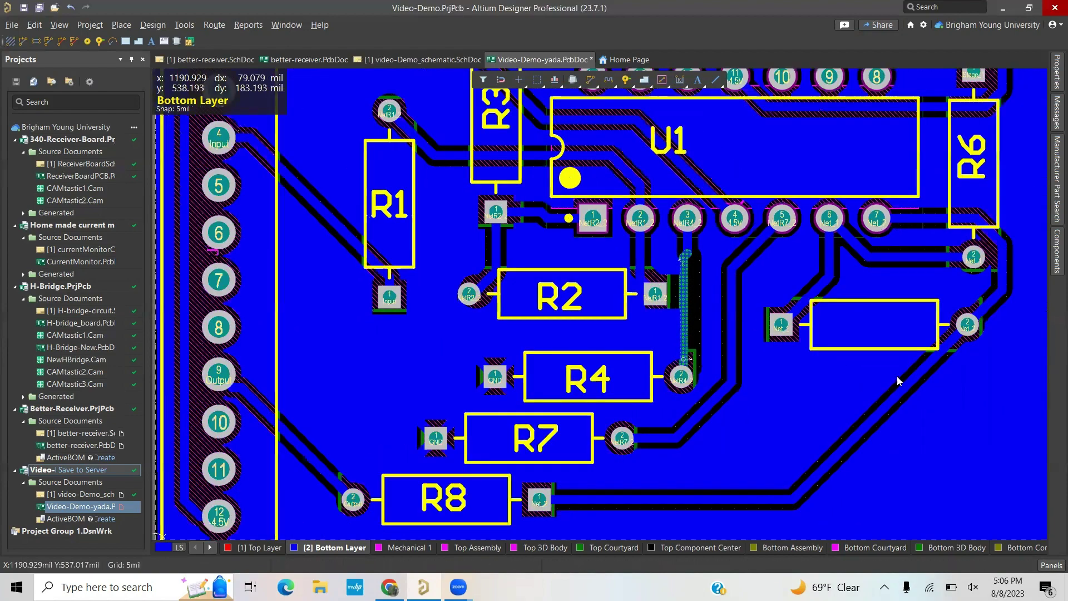
pyautogui.doubleClick(1029, 124)
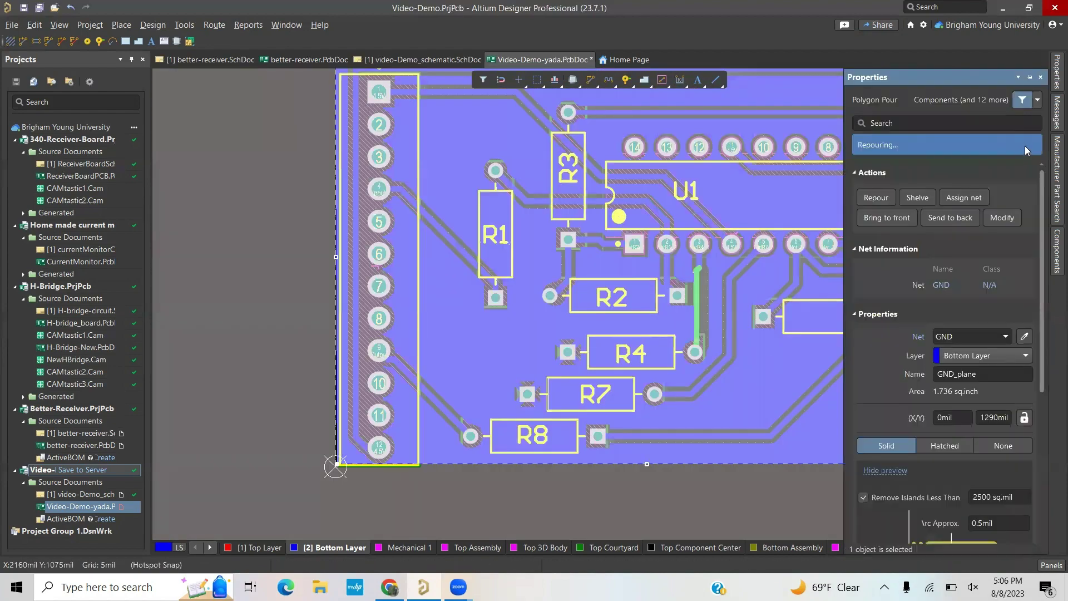
pyautogui.click(1023, 145)
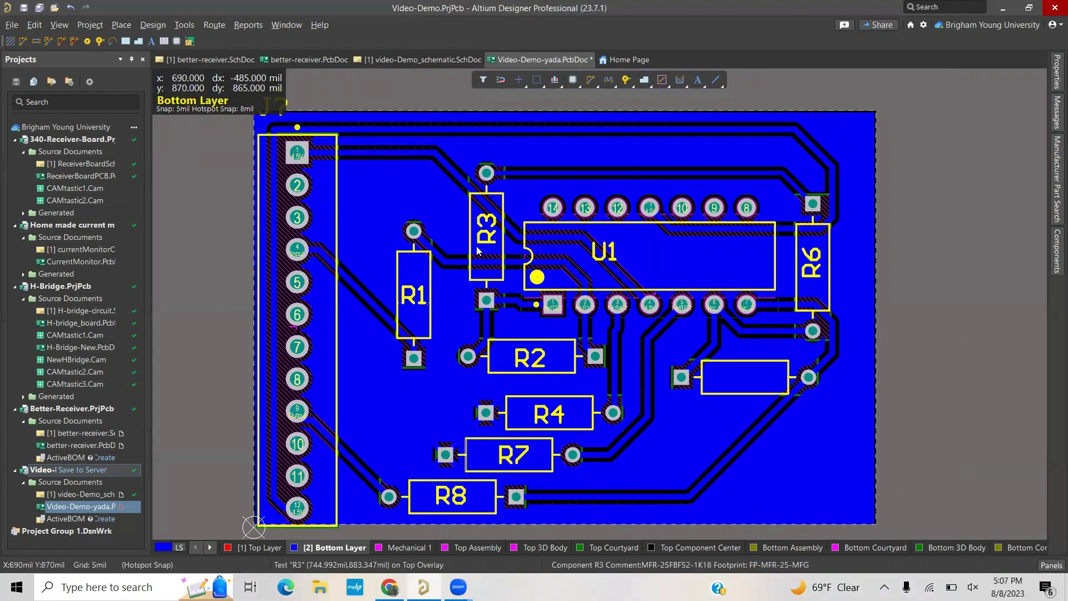
# Nudge R3 slightly down and zoom in on its top pad to check clearance
pyautogui.moveTo(486, 243)
pyautogui.mouseDown()
pyautogui.moveTo(483, 265)
pyautogui.moveTo(494, 257)
pyautogui.mouseUp()
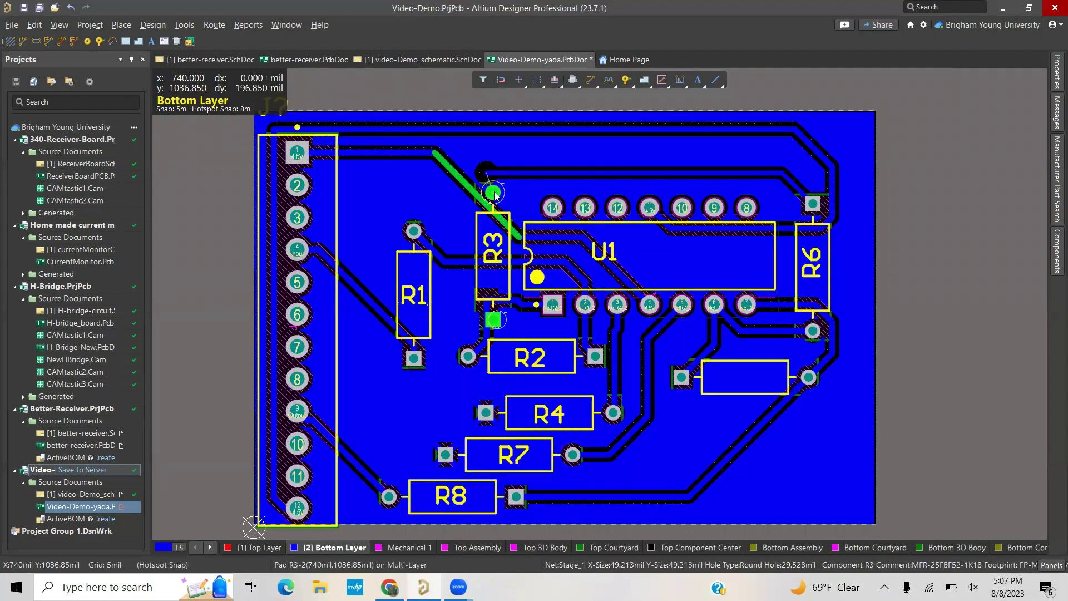
pyautogui.keyDown('ctrl'); pyautogui.scroll(1, 493, 193); pyautogui.keyUp('ctrl')
pyautogui.keyDown('ctrl'); pyautogui.scroll(5, 499, 206); pyautogui.keyUp('ctrl')
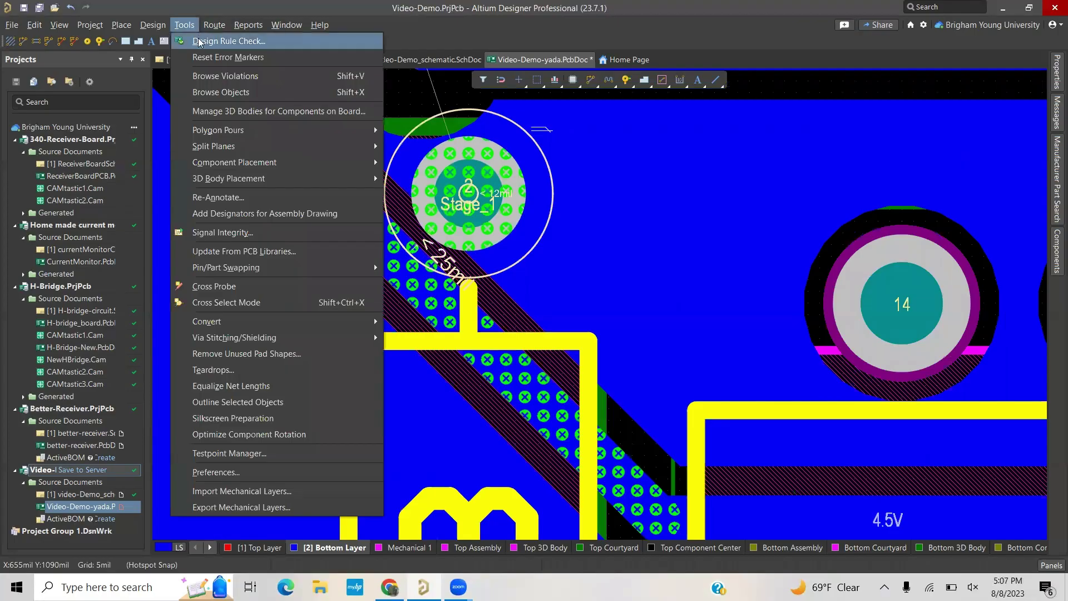
# Run a Design Rule Check, review the 25 reported violations, and return to the PcbDoc
pyautogui.click(219, 42)
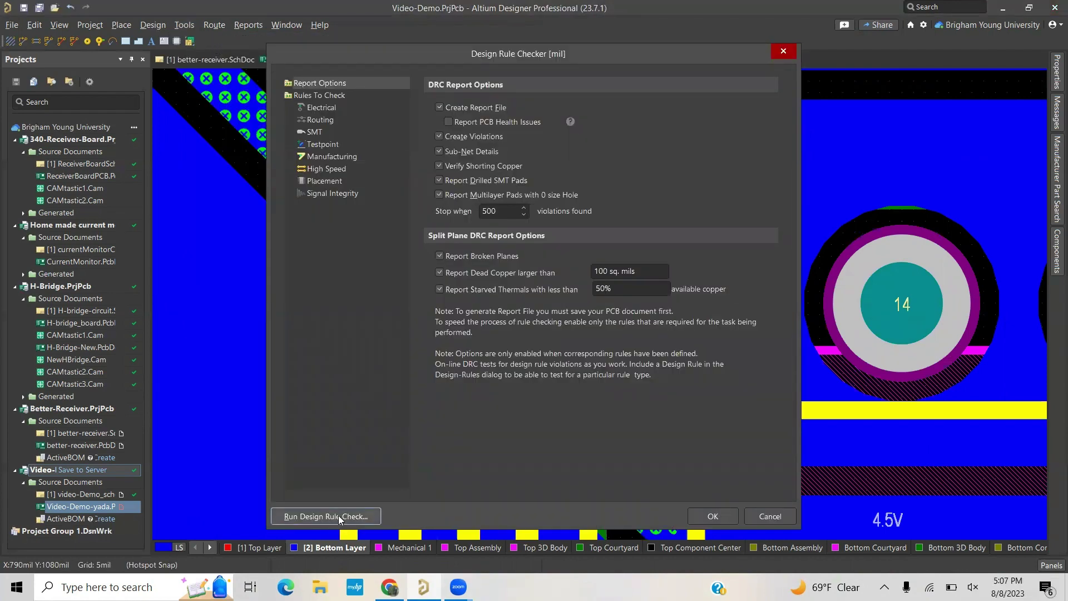
pyautogui.click(338, 515)
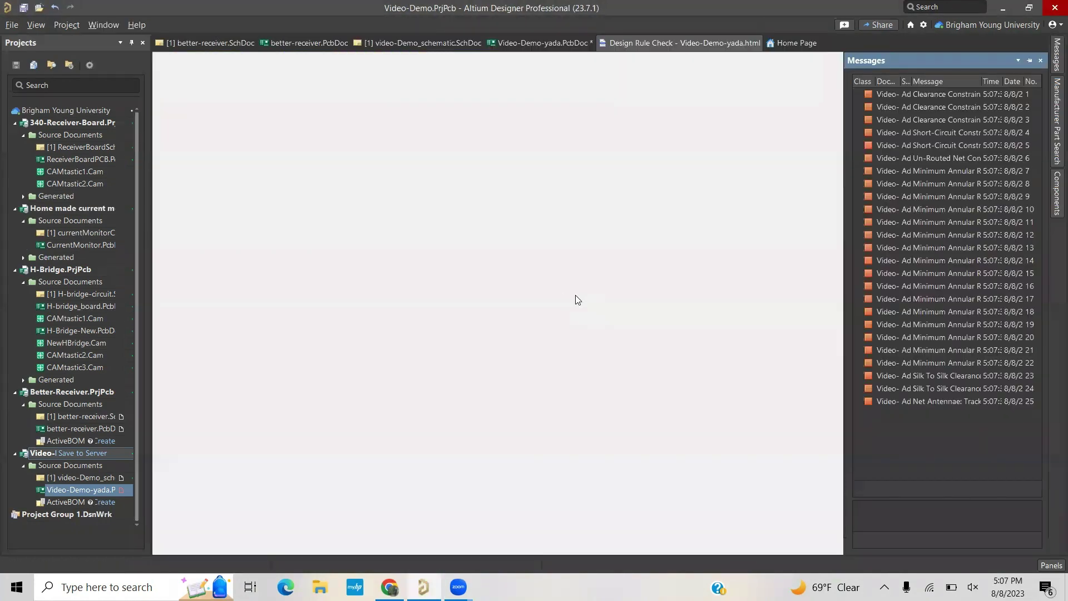
pyautogui.scroll(-4, 839, 256)
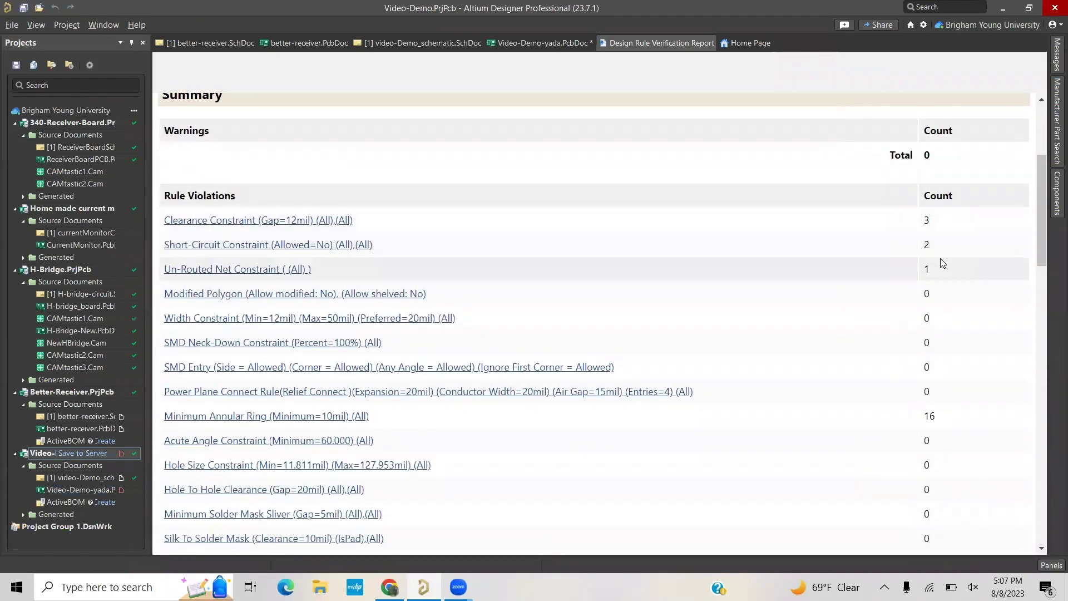
pyautogui.scroll(-2, 940, 261)
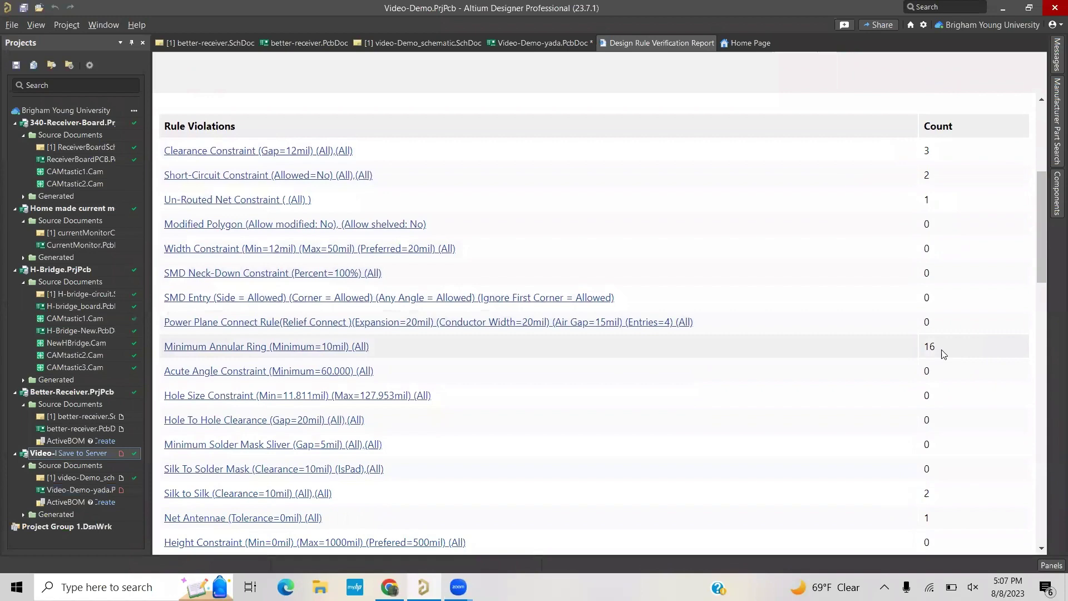
pyautogui.scroll(-6, 948, 348)
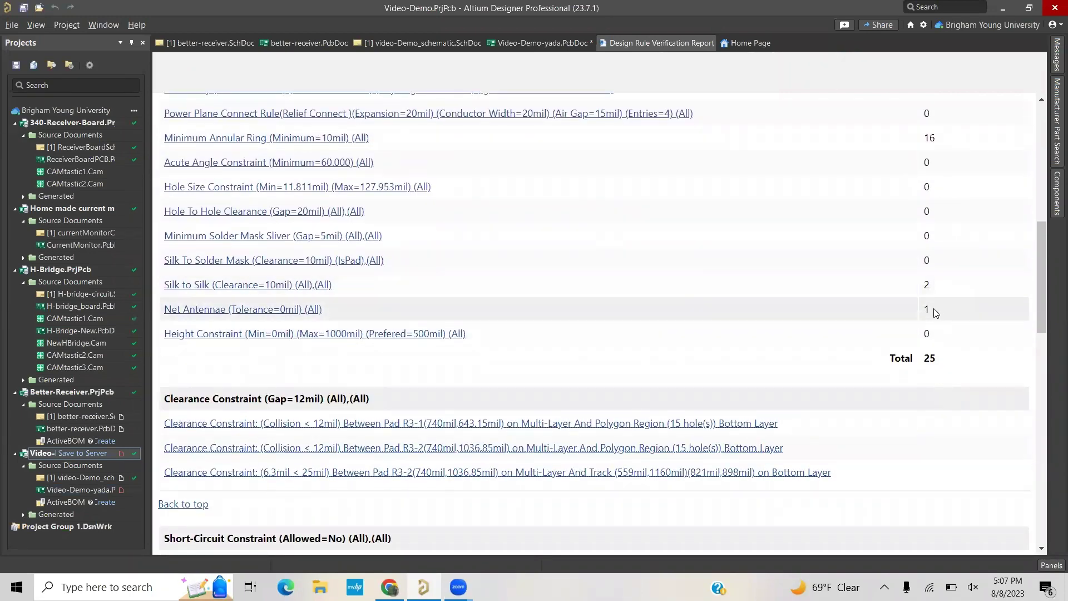
pyautogui.scroll(14, 699, 245)
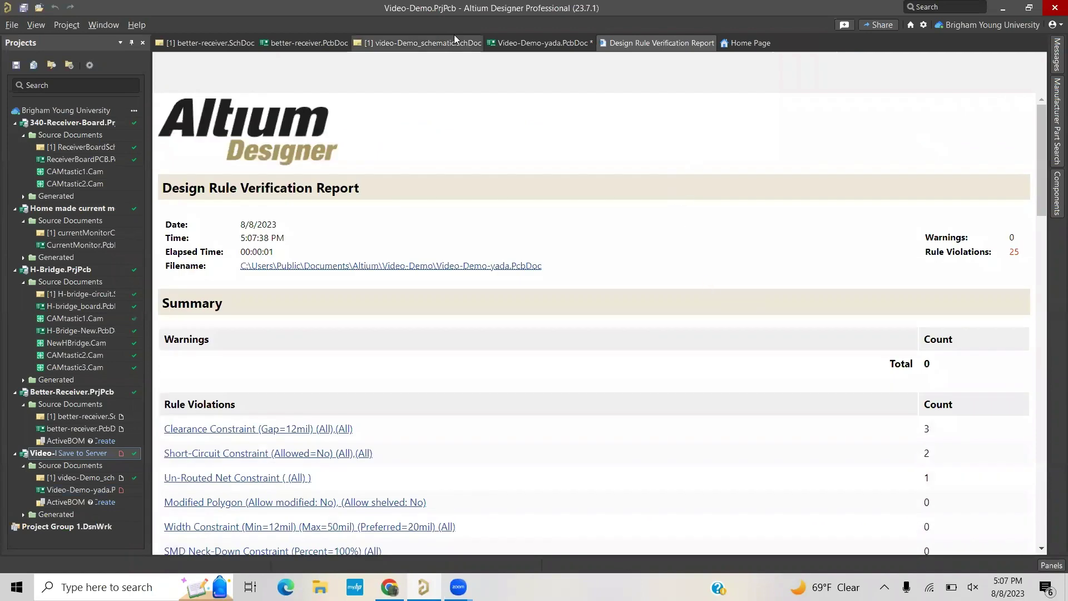
pyautogui.click(542, 45)
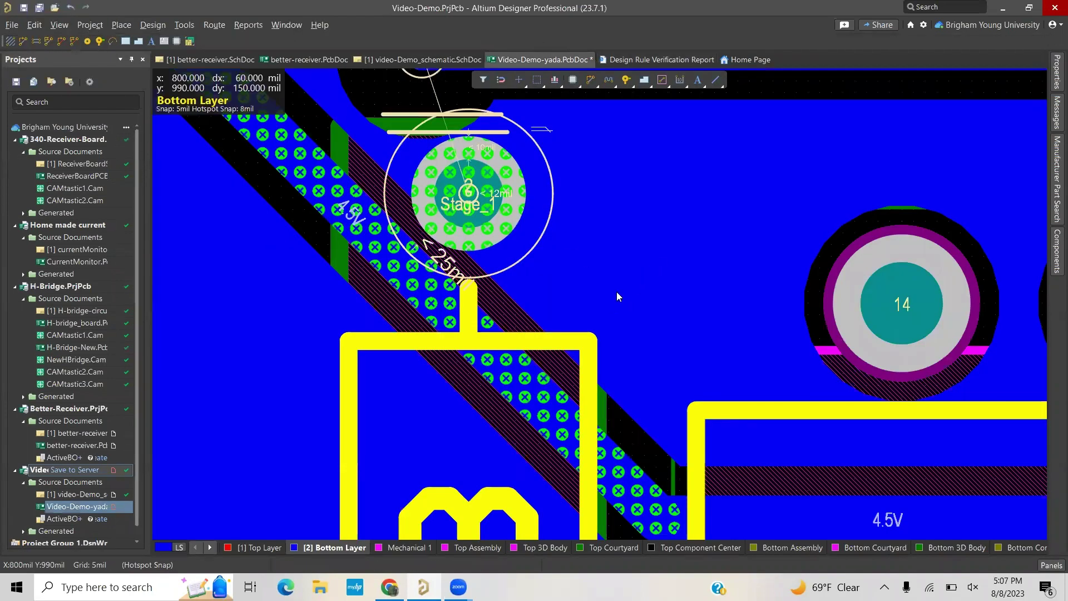
# Show the Messages panel and jump to the Net Antennae violation on the board
pyautogui.keyDown('ctrl'); pyautogui.scroll(-3, 638, 301); pyautogui.keyUp('ctrl')
pyautogui.click(1051, 565)
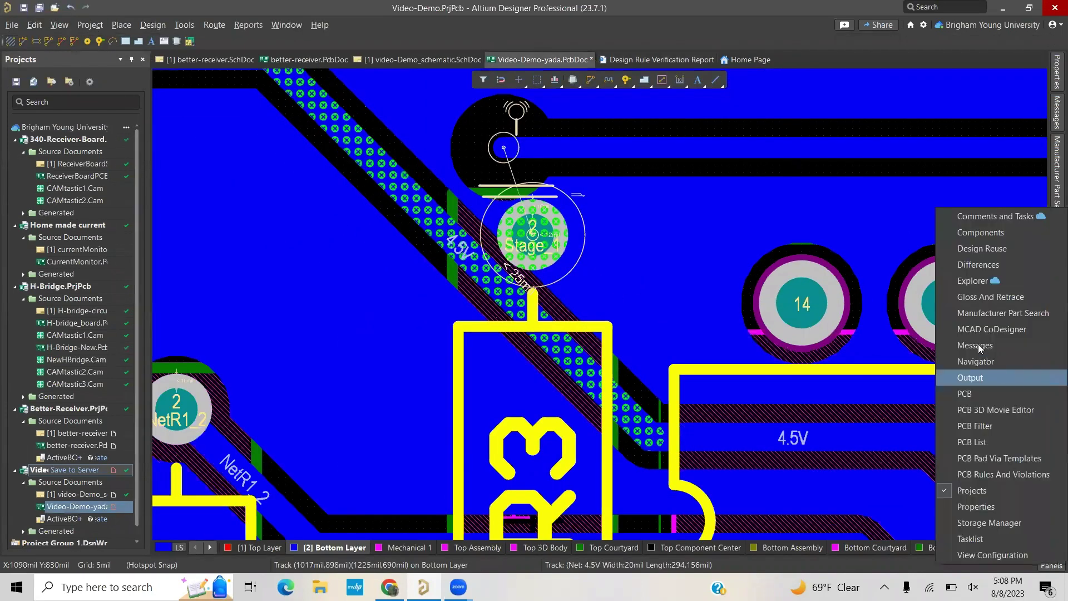
pyautogui.click(986, 342)
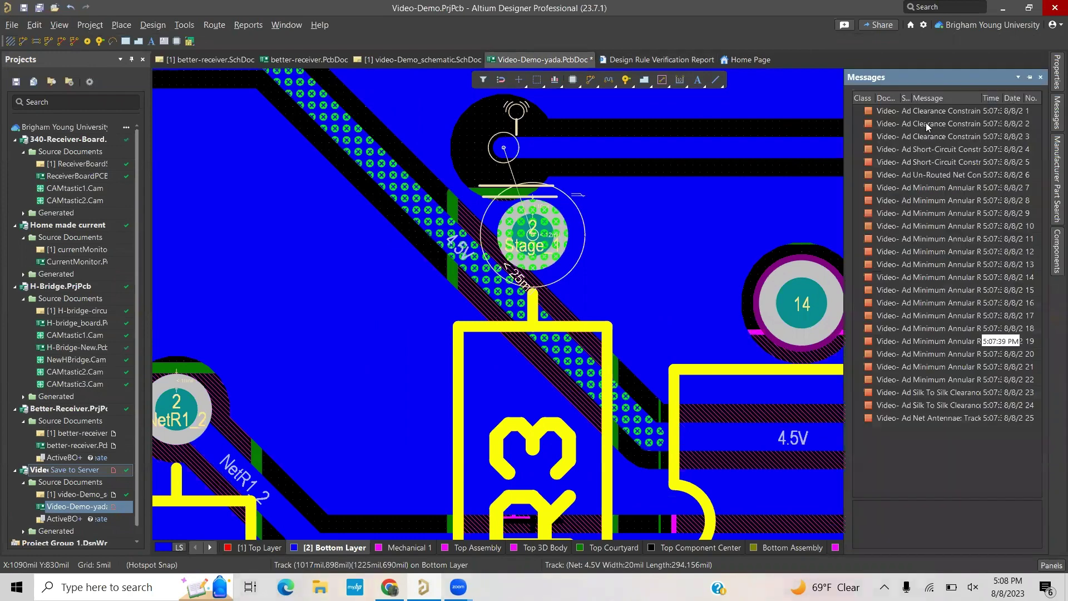
pyautogui.doubleClick(901, 417)
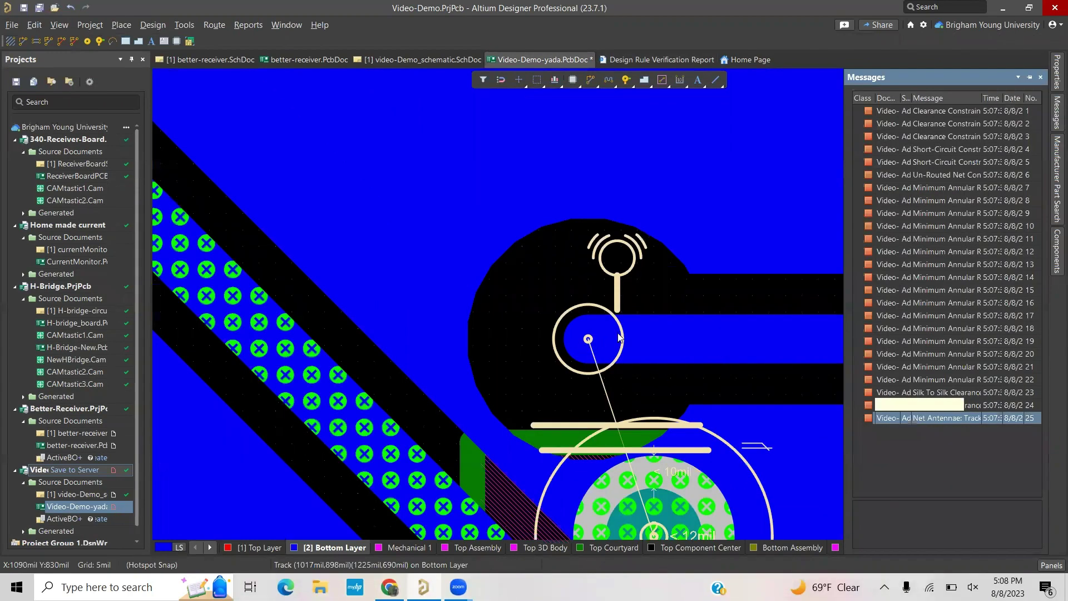
# Drag R3 up and to the left beside U1's pins 14 and 13
pyautogui.keyDown('ctrl'); pyautogui.scroll(-4, 619, 337); pyautogui.keyUp('ctrl')
pyautogui.keyDown('ctrl'); pyautogui.scroll(2, 450, 281); pyautogui.keyUp('ctrl')
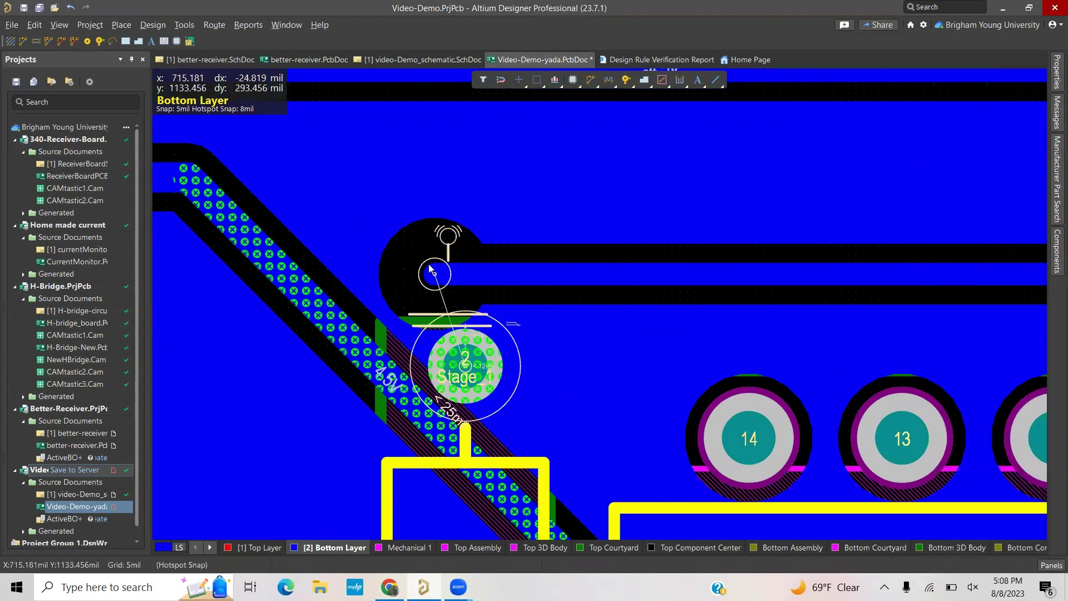
pyautogui.keyDown('ctrl'); pyautogui.scroll(-1, 518, 354); pyautogui.keyUp('ctrl')
pyautogui.keyDown('shift'); pyautogui.hscroll(3, 312, 293); pyautogui.keyUp('shift')
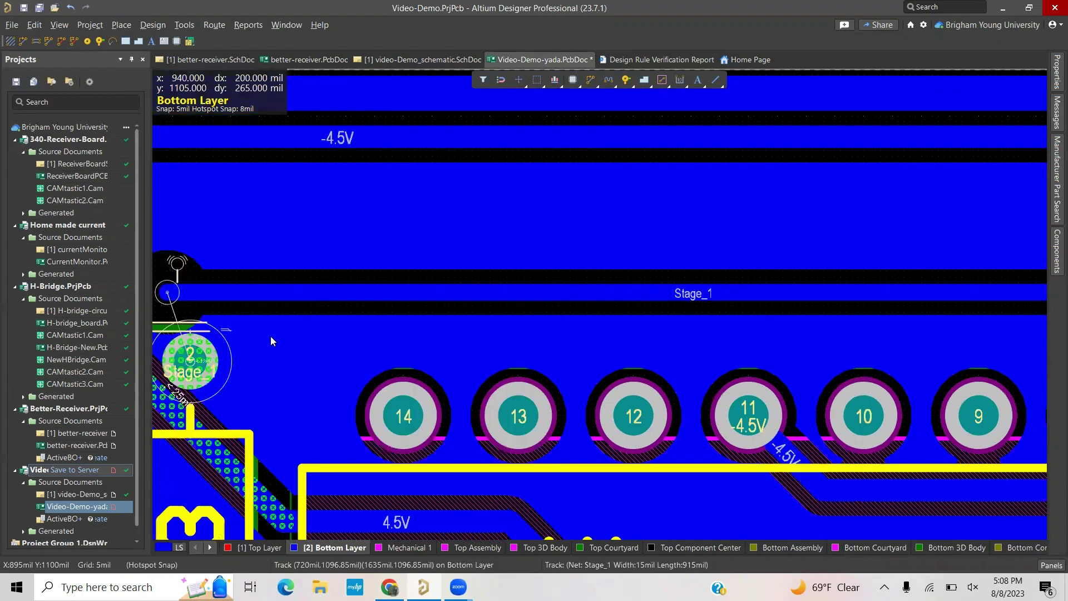
pyautogui.keyDown('ctrl'); pyautogui.scroll(-1, 270, 336); pyautogui.keyUp('ctrl')
pyautogui.keyDown('shift'); pyautogui.hscroll(-3, 348, 414); pyautogui.keyUp('shift')
pyautogui.scroll(-1, 348, 413)
pyautogui.moveTo(365, 463); pyautogui.dragTo(341, 411)
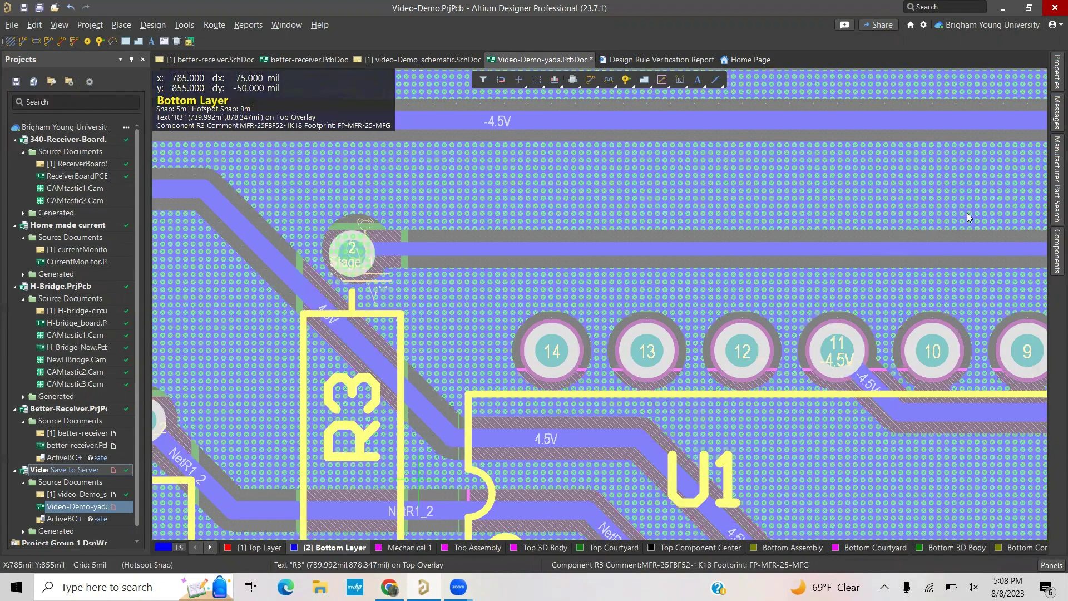
# Select the GND polygon pour and repour it
pyautogui.keyDown('ctrl'); pyautogui.scroll(-3, 597, 265); pyautogui.keyUp('ctrl')
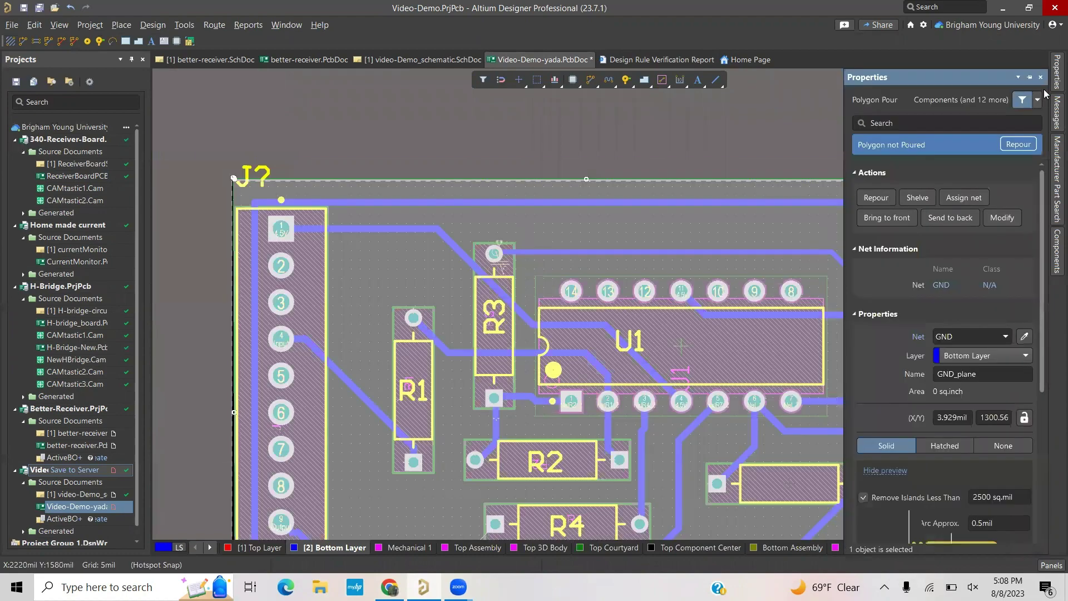
pyautogui.click(1055, 71)
pyautogui.click(1007, 145)
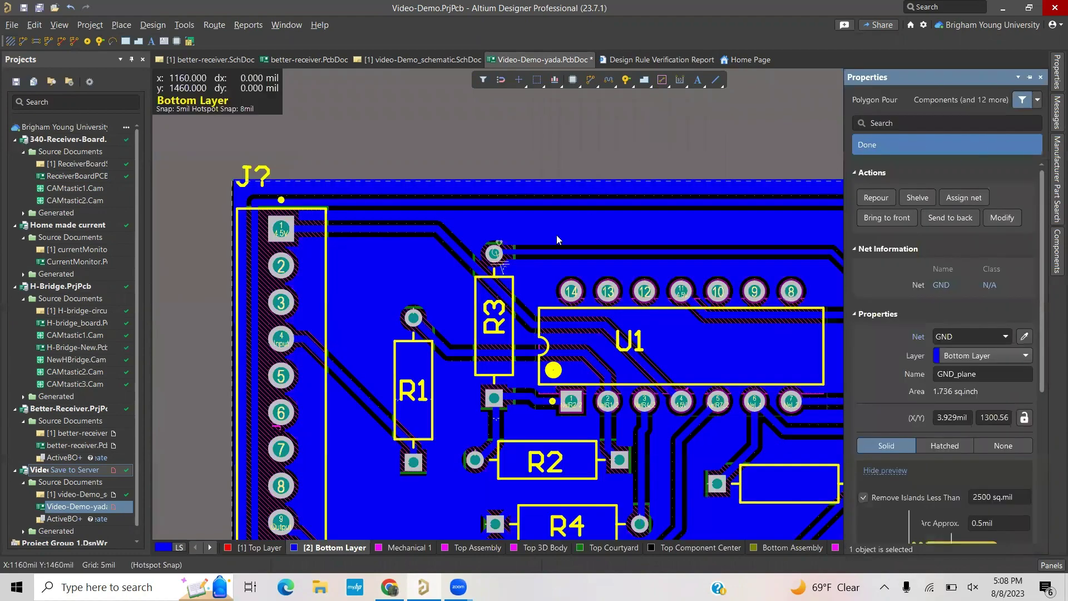
pyautogui.keyDown('ctrl'); pyautogui.scroll(-3, 514, 272); pyautogui.keyUp('ctrl')
pyautogui.keyDown('ctrl'); pyautogui.scroll(3, 512, 273); pyautogui.keyUp('ctrl')
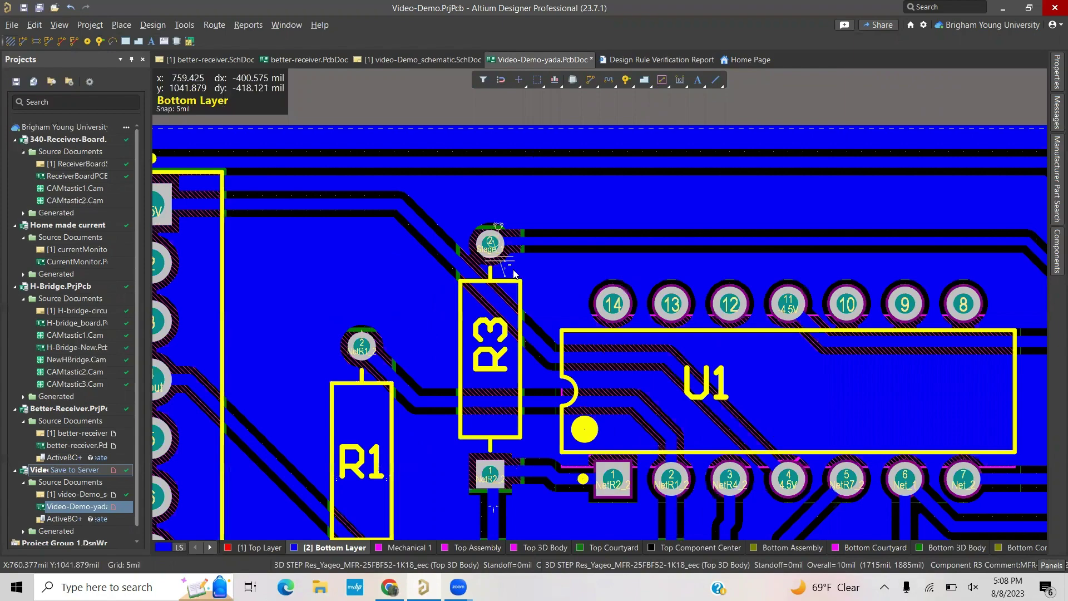
pyautogui.keyDown('ctrl'); pyautogui.scroll(4, 514, 272); pyautogui.keyUp('ctrl')
pyautogui.keyDown('ctrl'); pyautogui.scroll(-1, 462, 253); pyautogui.keyUp('ctrl')
# Reposition R3 beside U1 and repour the GND_plane around its new placement
pyautogui.moveTo(455, 284); pyautogui.dragTo(617, 298)
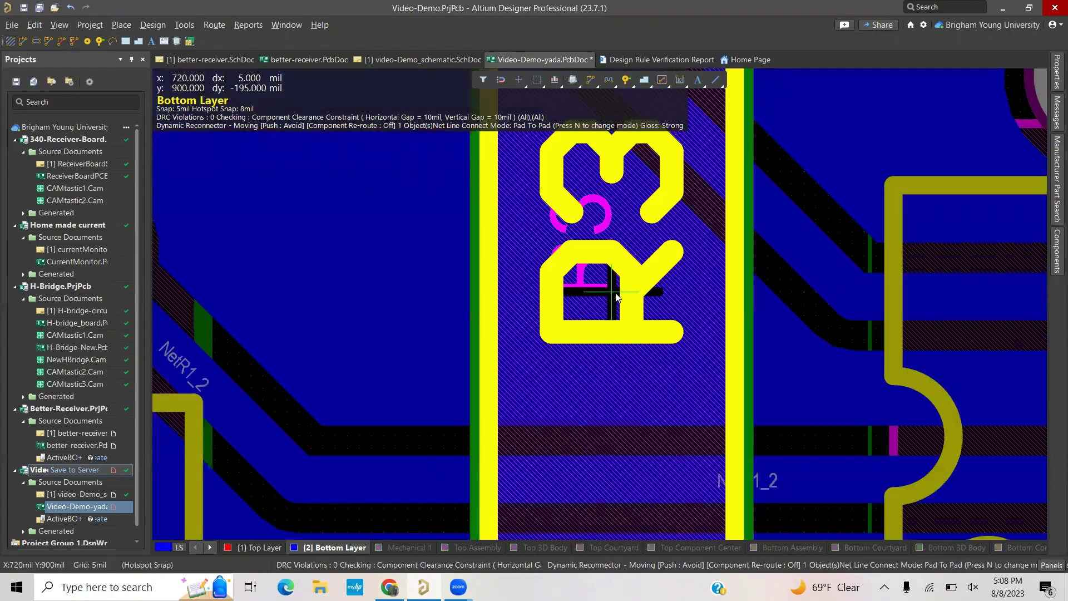
pyautogui.keyDown('ctrl'); pyautogui.scroll(-3, 735, 204); pyautogui.keyUp('ctrl')
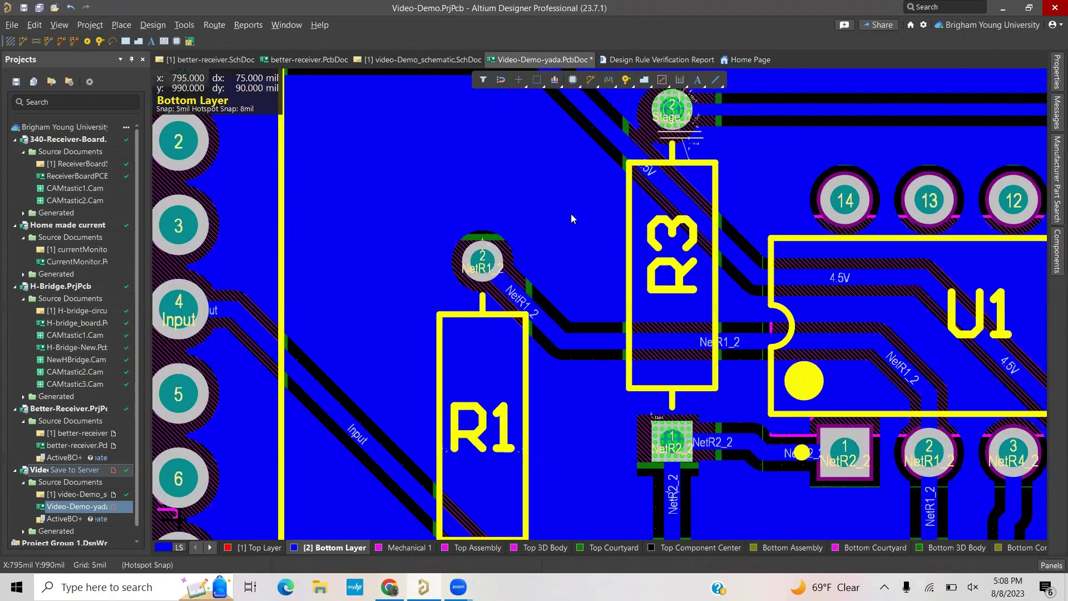
pyautogui.keyDown('ctrl'); pyautogui.scroll(-2, 569, 217); pyautogui.keyUp('ctrl')
pyautogui.keyDown('ctrl'); pyautogui.scroll(-4, 690, 272); pyautogui.keyUp('ctrl')
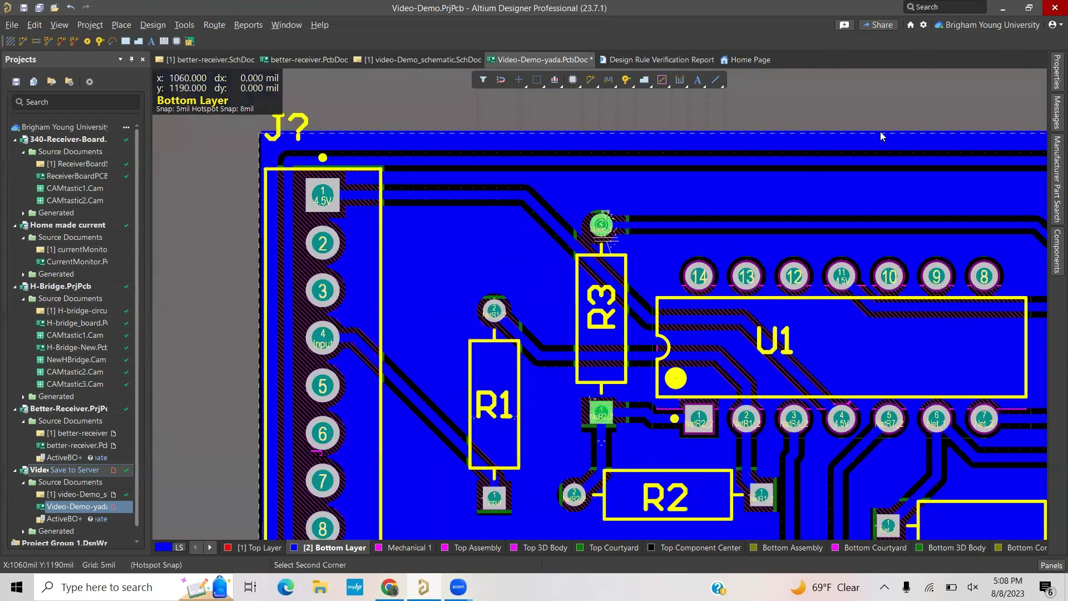
pyautogui.doubleClick(740, 154)
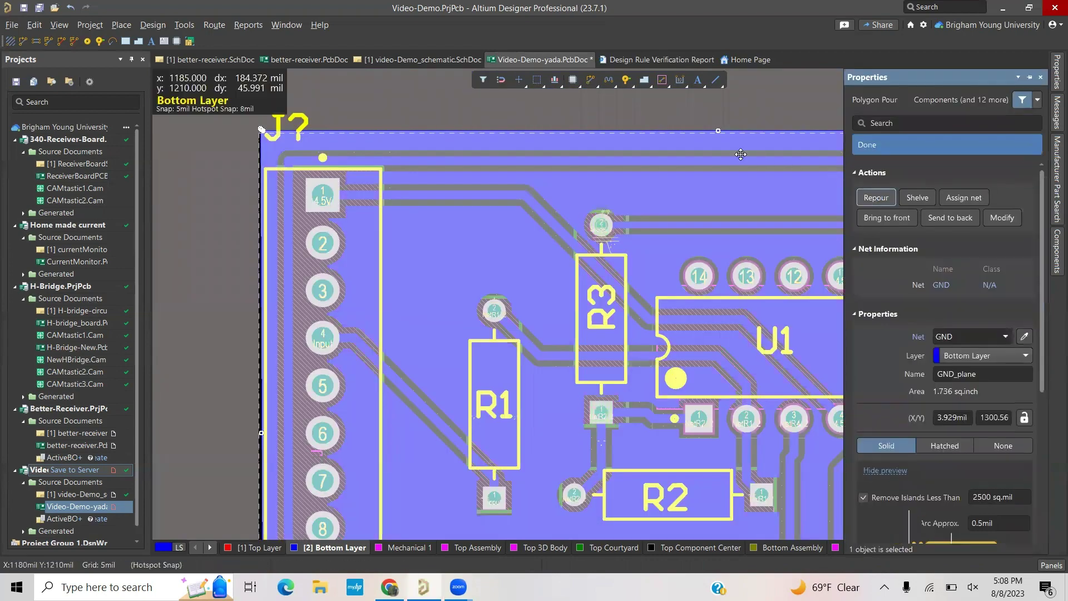
pyautogui.press('Escape')
pyautogui.keyDown('ctrl'); pyautogui.scroll(-2, 477, 406); pyautogui.keyUp('ctrl')
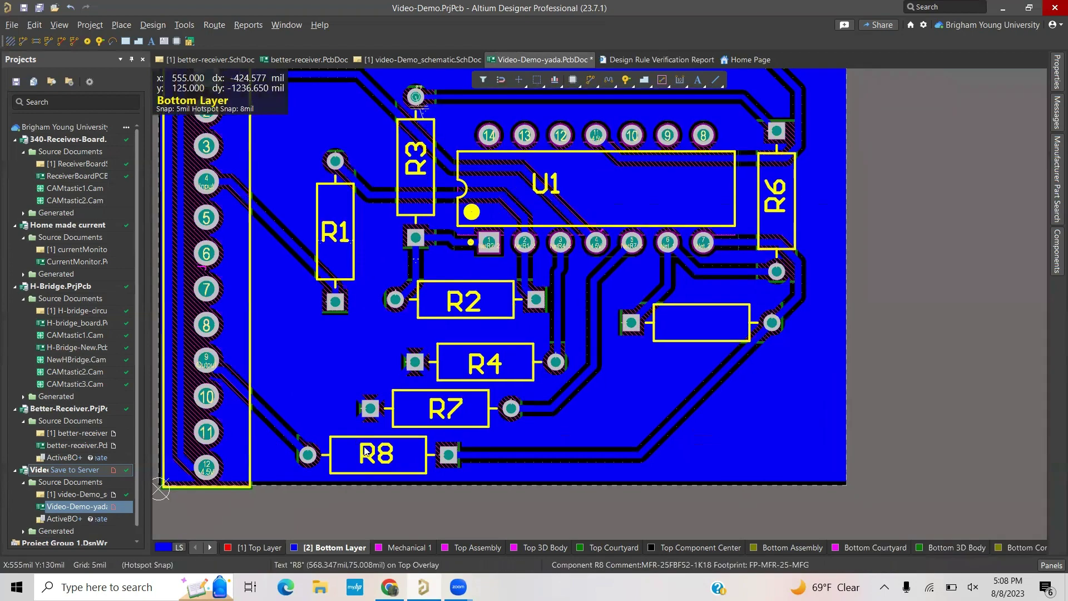